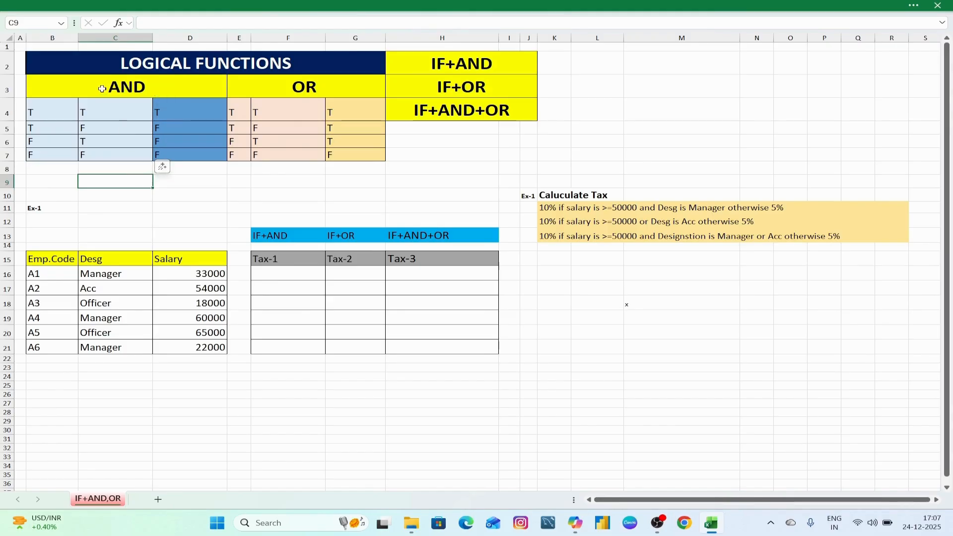
- Examine the AND truth table, comparing its T/F input pairs with the results column
{"action": "left_click", "coordinate": [151, 88]}
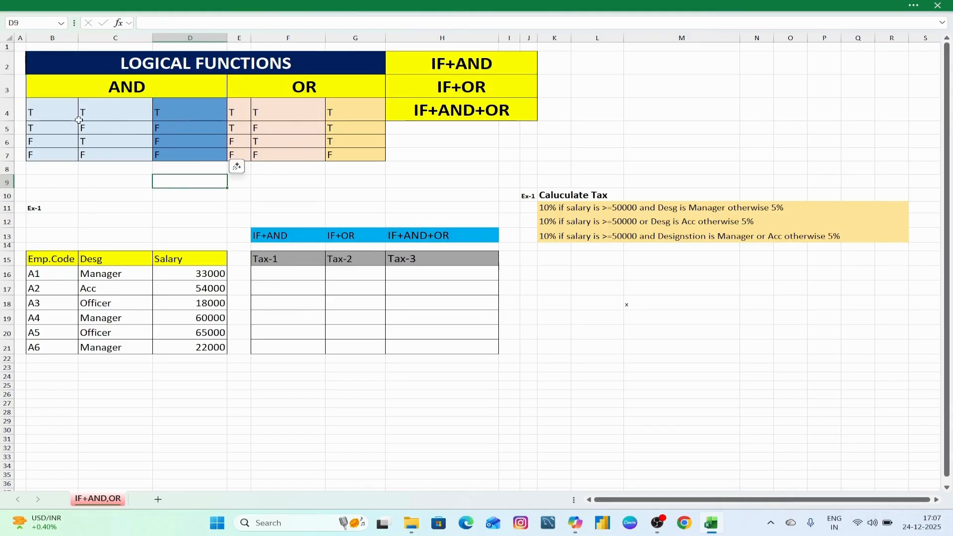
{"action": "left_click_drag", "start_coordinate": [46, 115], "coordinate": [149, 152]}
{"action": "left_click", "coordinate": [157, 185]}
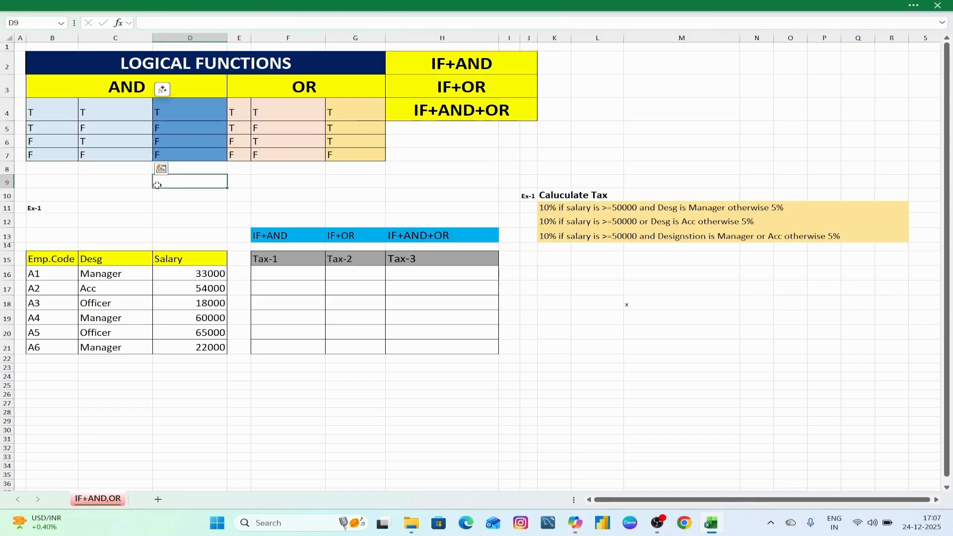
{"action": "left_click", "coordinate": [171, 119]}
{"action": "left_click", "coordinate": [164, 181]}
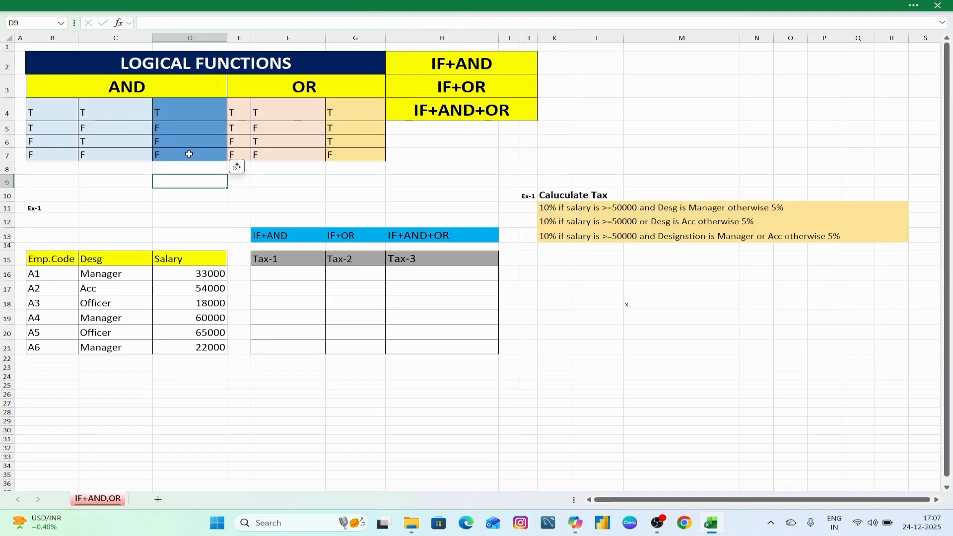
- Examine the OR truth table row by row, comparing its T/F input pairs with the results column
{"action": "left_click", "coordinate": [334, 195]}
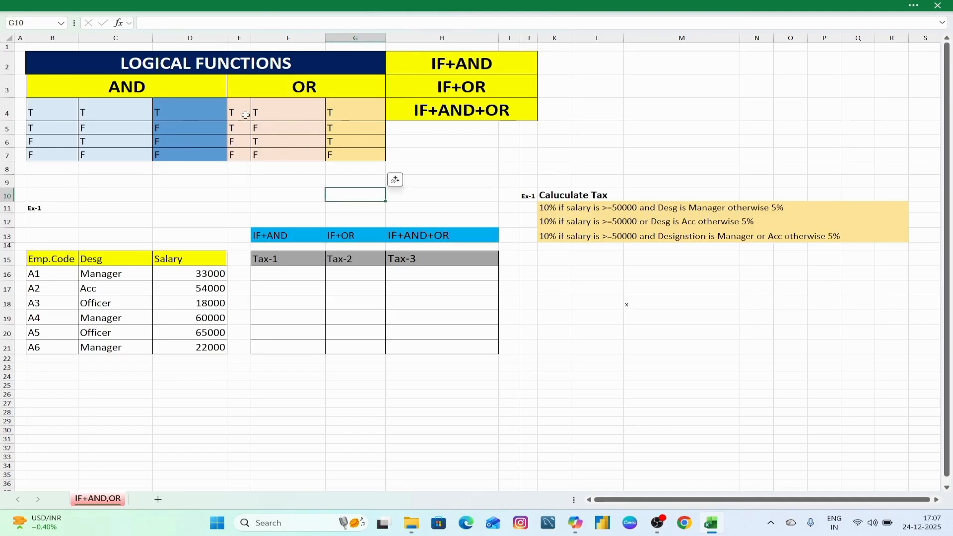
{"action": "left_click_drag", "start_coordinate": [245, 117], "coordinate": [362, 153]}
{"action": "left_click", "coordinate": [273, 191]}
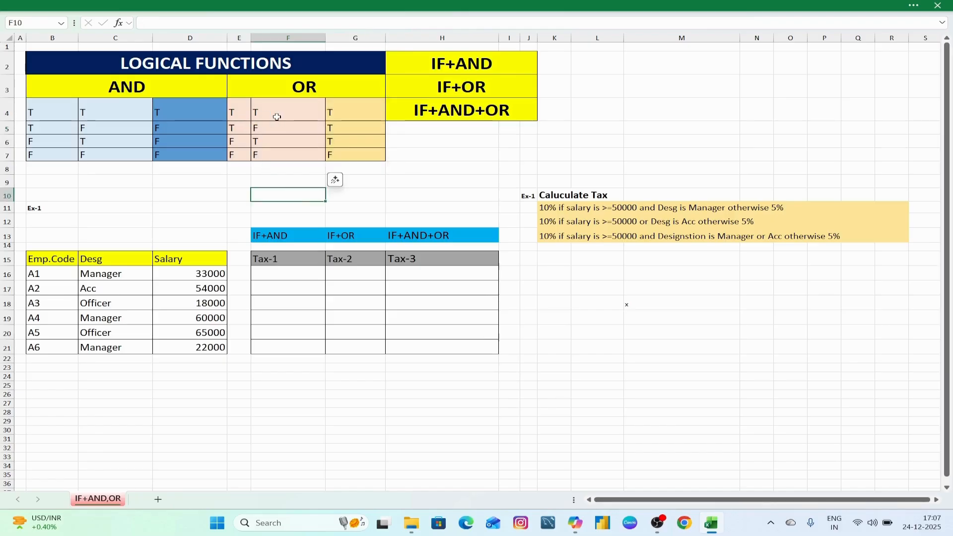
{"action": "left_click", "coordinate": [330, 115]}
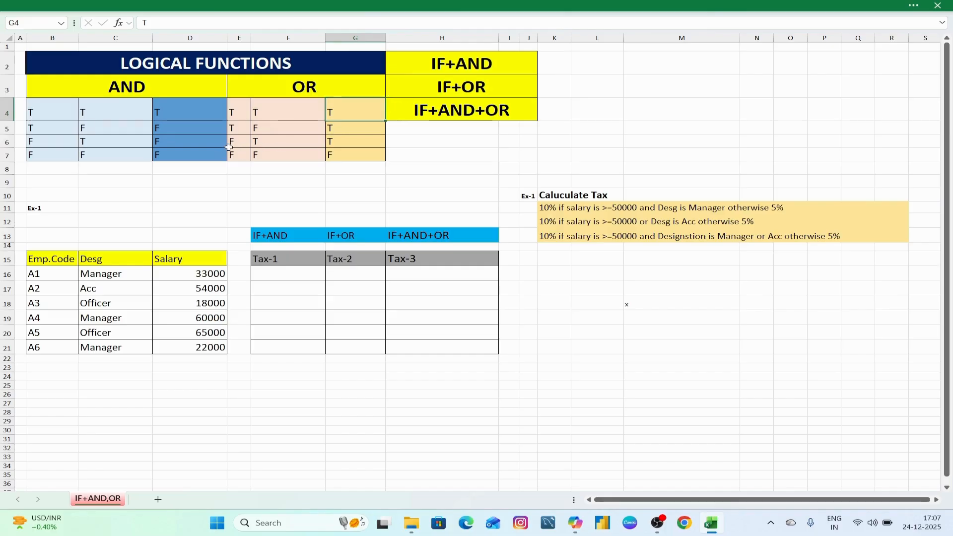
{"action": "left_click", "coordinate": [258, 144]}
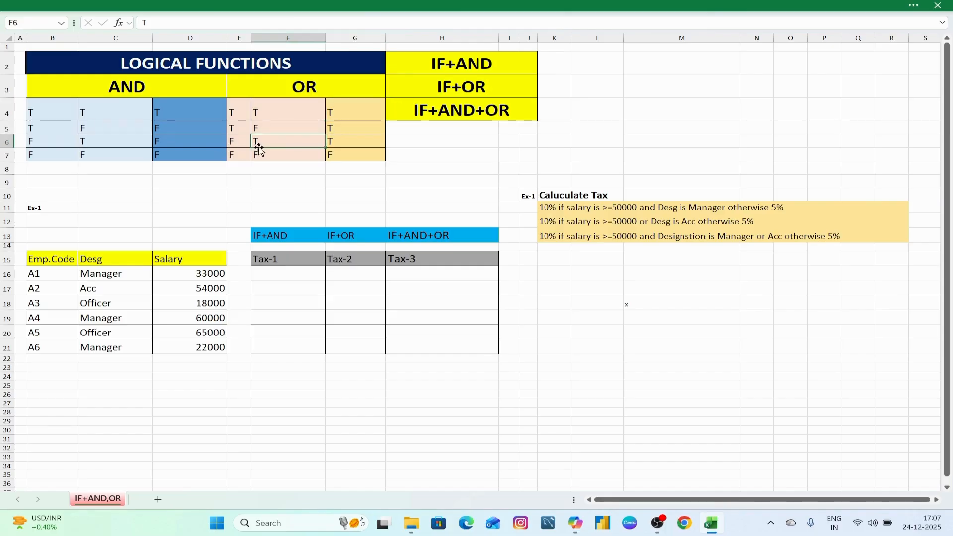
{"action": "left_click", "coordinate": [334, 140]}
{"action": "left_click", "coordinate": [256, 164]}
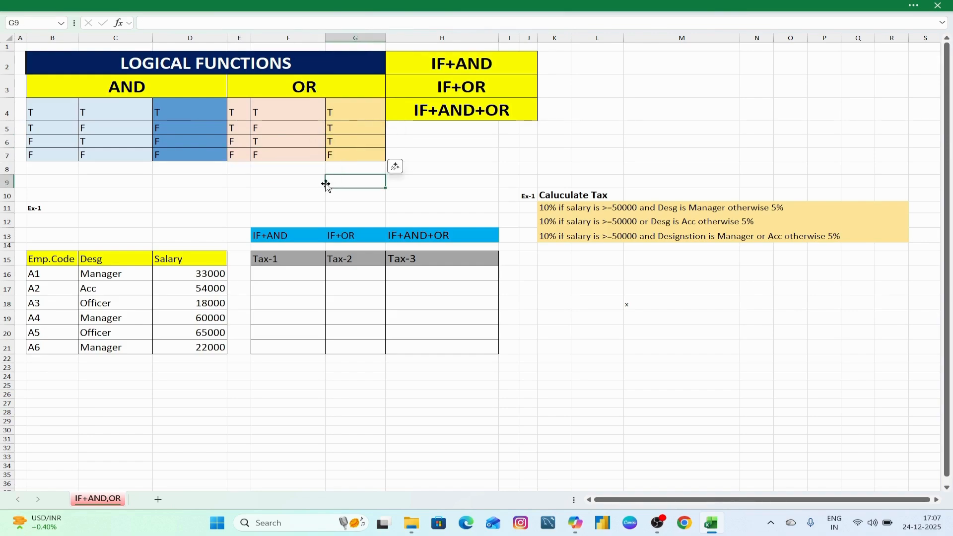
{"action": "left_click_drag", "start_coordinate": [313, 87], "coordinate": [306, 155]}
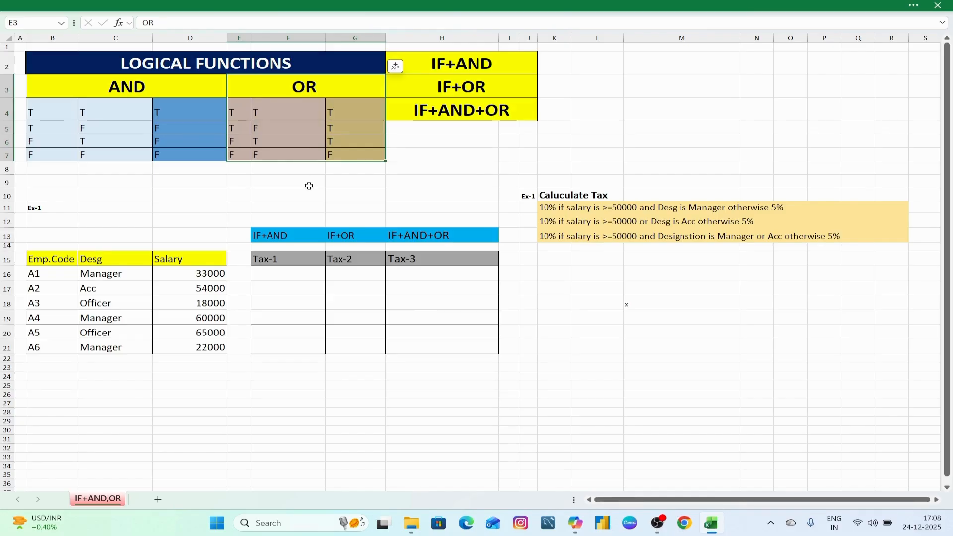
- Review the LOGICAL FUNCTIONS block as a whole and its AND section once more
{"action": "left_click", "coordinate": [471, 168]}
{"action": "left_click_drag", "start_coordinate": [218, 63], "coordinate": [222, 149]}
{"action": "left_click", "coordinate": [207, 178]}
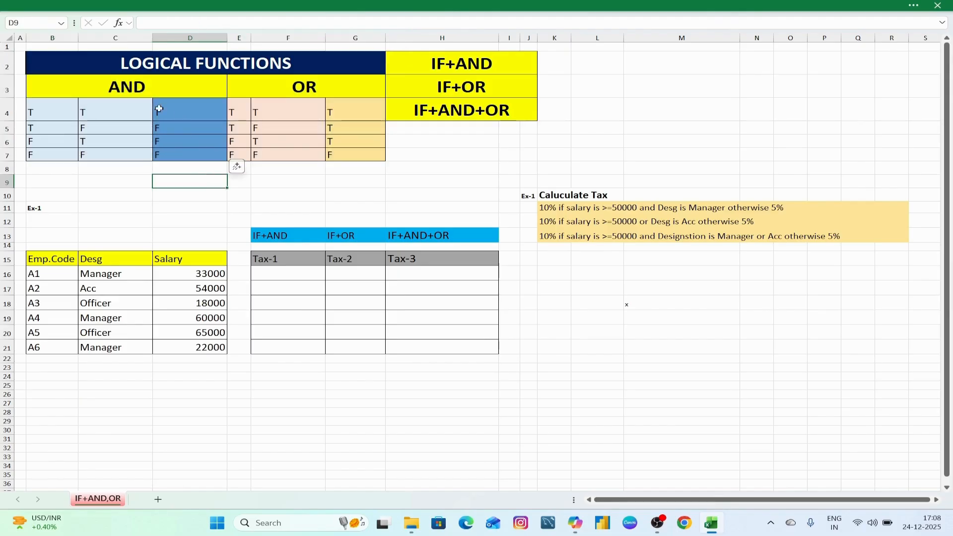
{"action": "left_click", "coordinate": [169, 91]}
{"action": "left_click", "coordinate": [238, 207]}
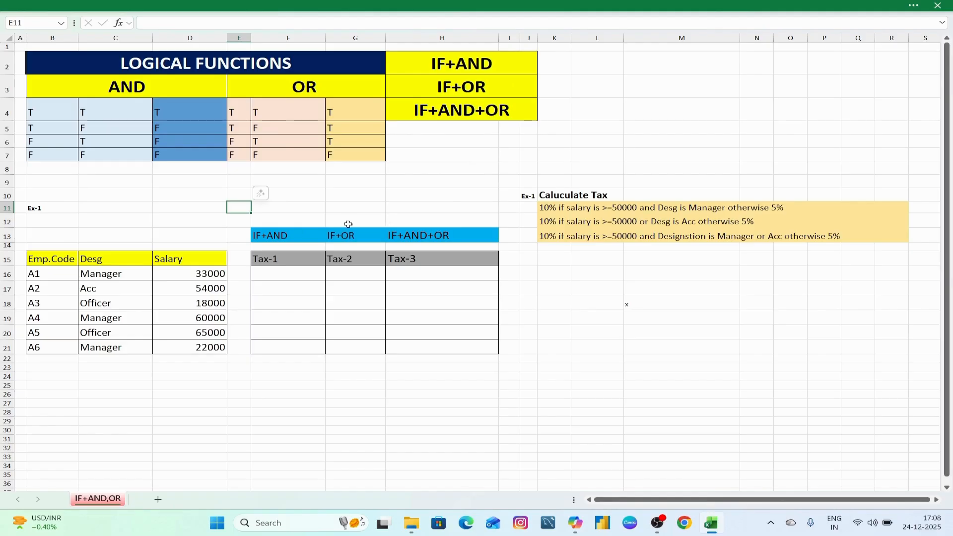
- Go through the three tax rules listed under the tax calculation heading, temporarily marking each with a tick
{"action": "left_click", "coordinate": [572, 329]}
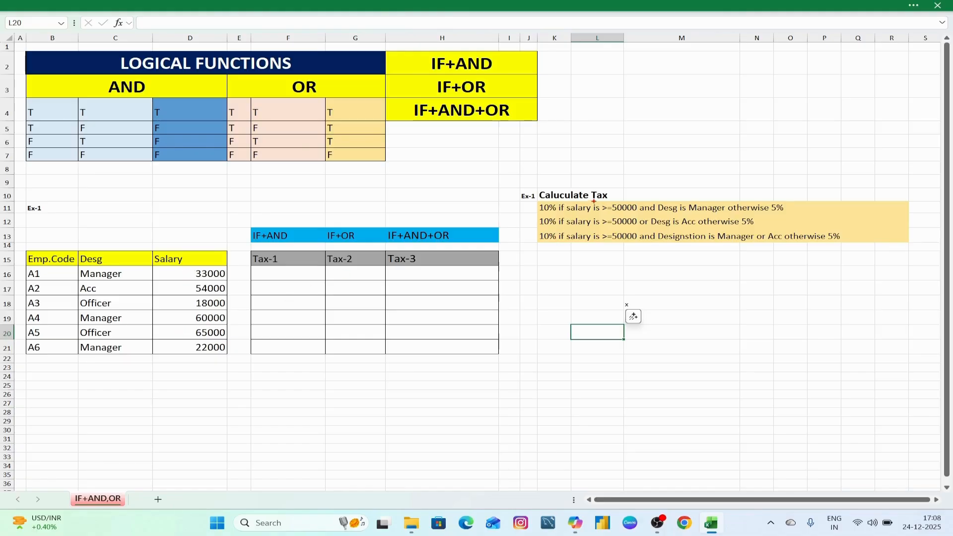
{"action": "left_click_drag", "start_coordinate": [609, 186], "coordinate": [640, 173]}
{"action": "mouse_move", "coordinate": [518, 208]}
{"action": "left_mouse_down"}
{"action": "mouse_move", "coordinate": [536, 204]}
{"action": "mouse_move", "coordinate": [537, 226]}
{"action": "left_mouse_up"}
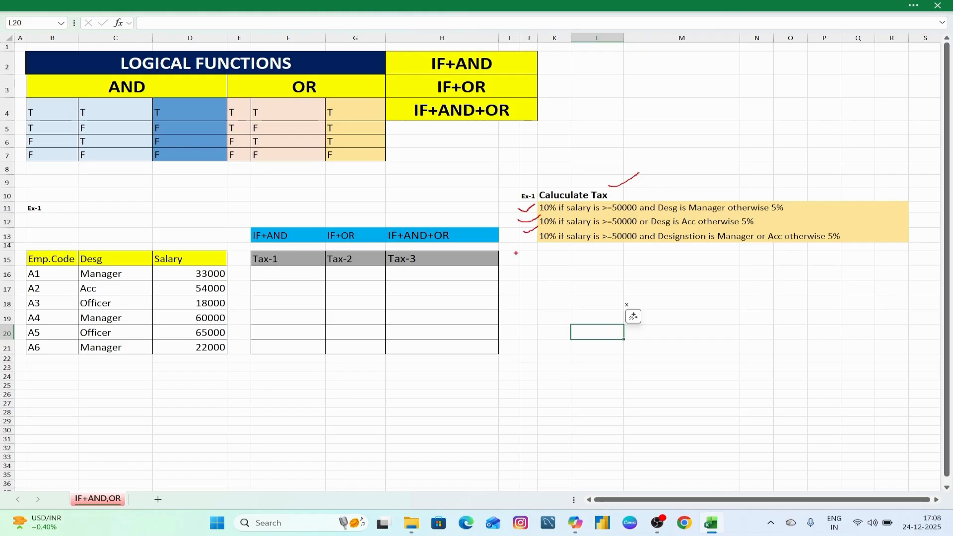
{"action": "key", "text": "Escape"}
- Examine the Tax-1 rule, temporarily marking its salary and Manager conditions, the AND between them, and its 10% and 5% rates
{"action": "left_click", "coordinate": [304, 259]}
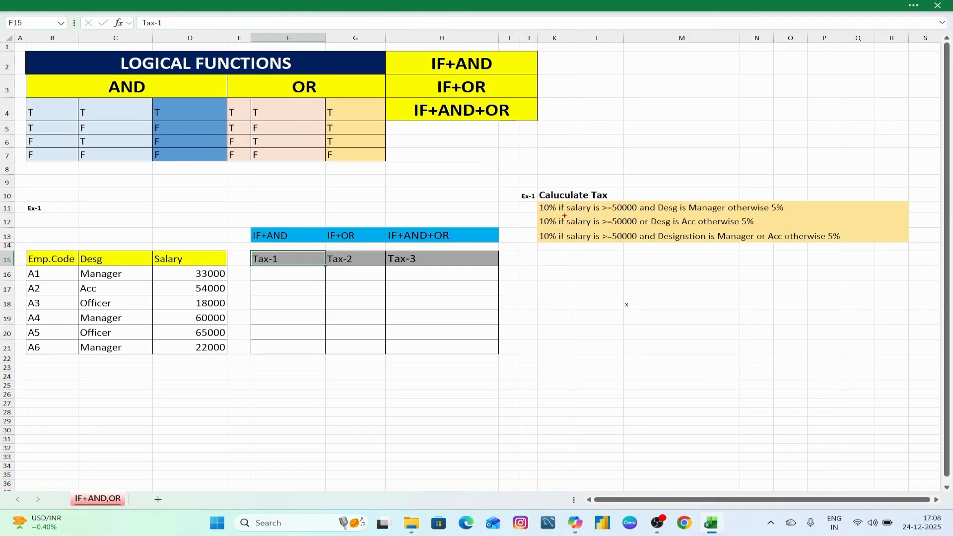
{"action": "left_click_drag", "start_coordinate": [564, 215], "coordinate": [632, 214]}
{"action": "left_click_drag", "start_coordinate": [666, 196], "coordinate": [676, 192]}
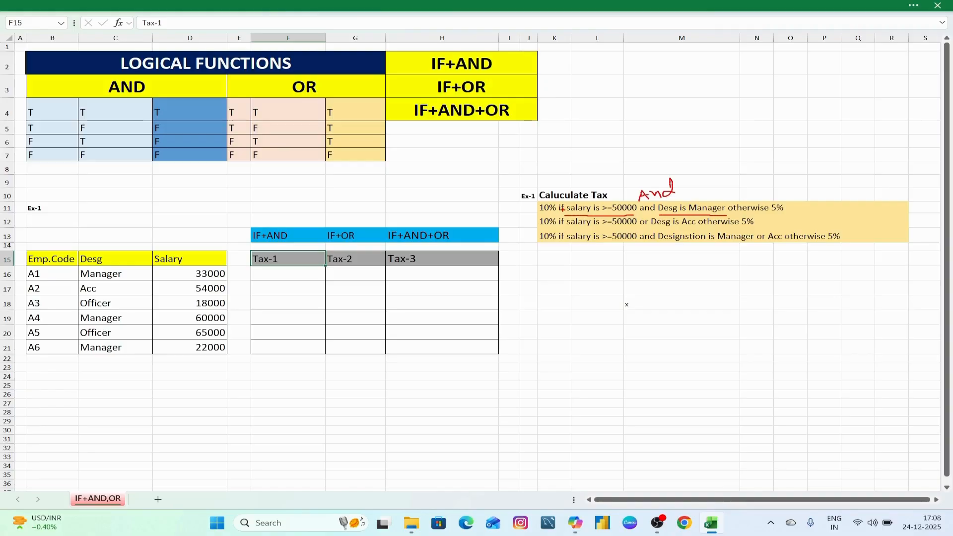
{"action": "left_click_drag", "start_coordinate": [554, 198], "coordinate": [721, 184]}
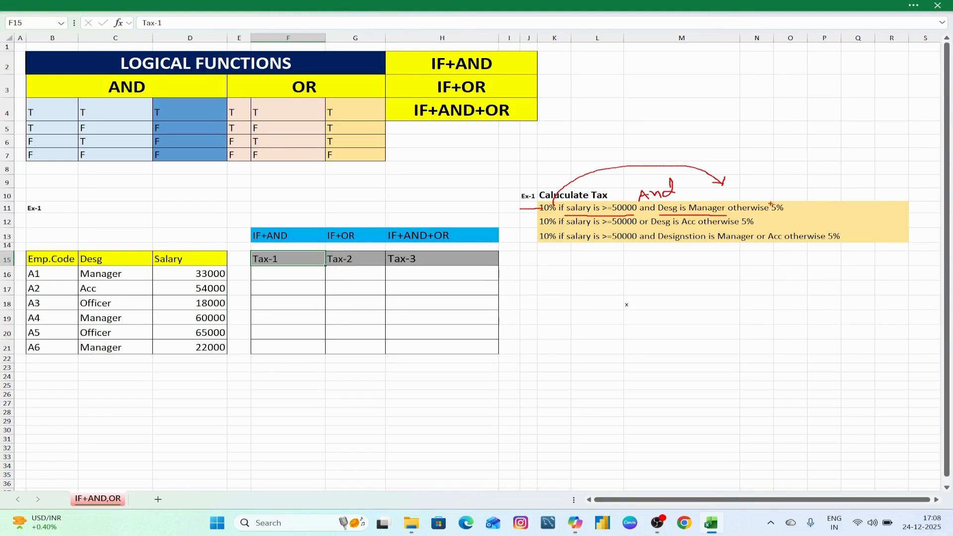
{"action": "left_click_drag", "start_coordinate": [769, 195], "coordinate": [784, 191]}
{"action": "key", "text": "Escape"}
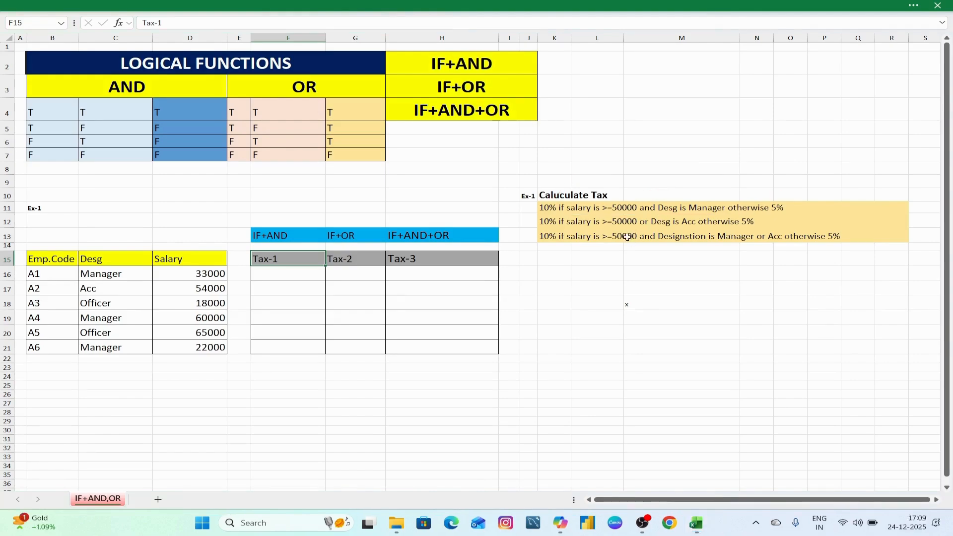
- In Tax-1 cell F16, start an IF formula with a nested AND whose first condition is D16>=50000
{"action": "left_click", "coordinate": [288, 274]}
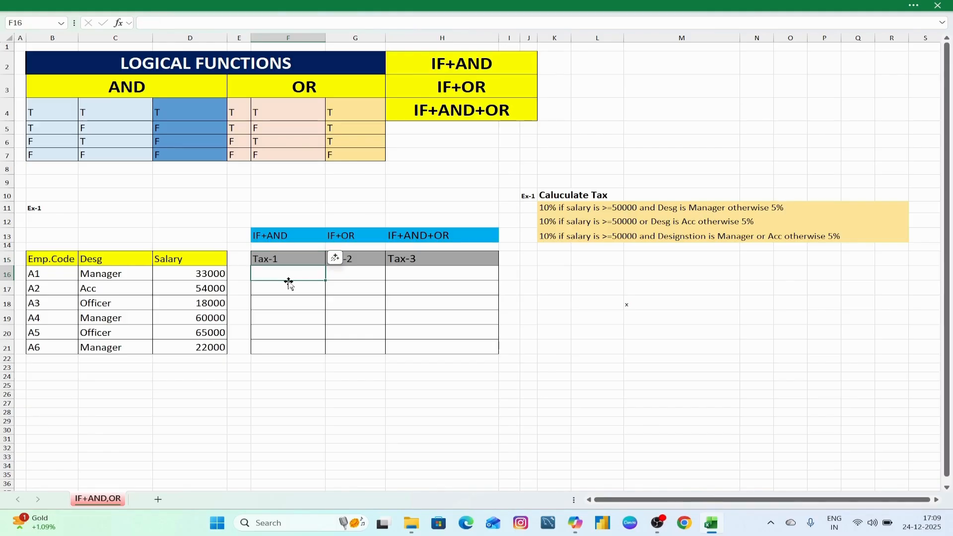
{"action": "type", "text": "=if"}
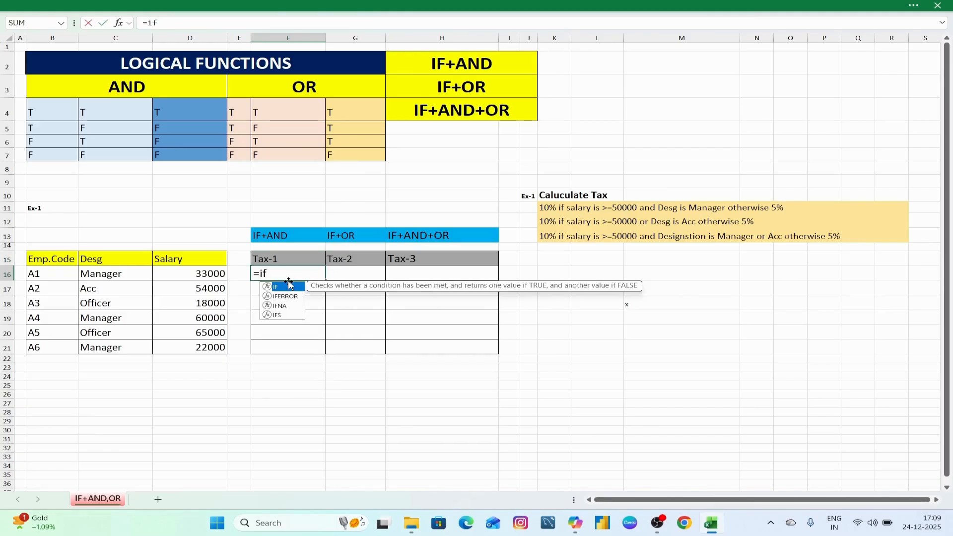
{"action": "double_click", "coordinate": [289, 286]}
{"action": "type", "text": "a"}
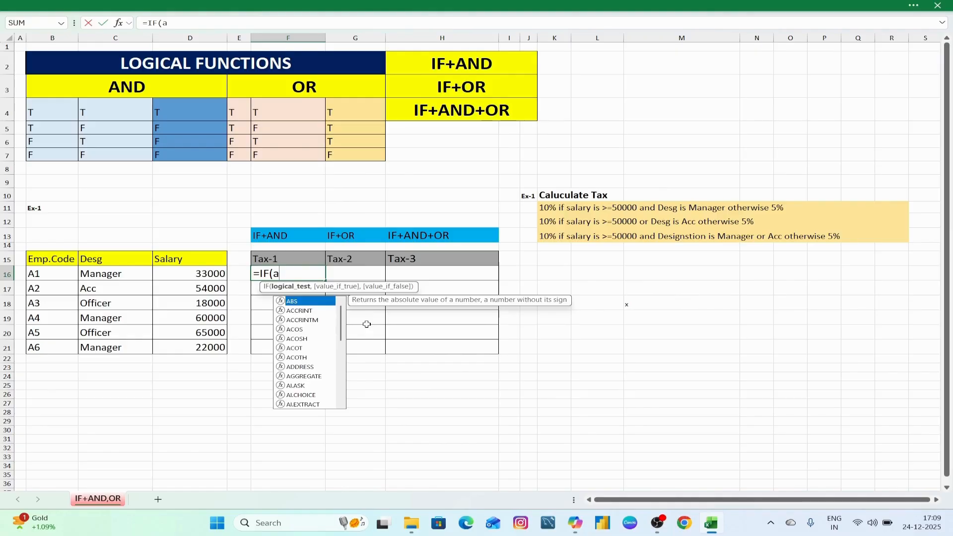
{"action": "type", "text": "nd"}
{"action": "key", "text": "Tab"}
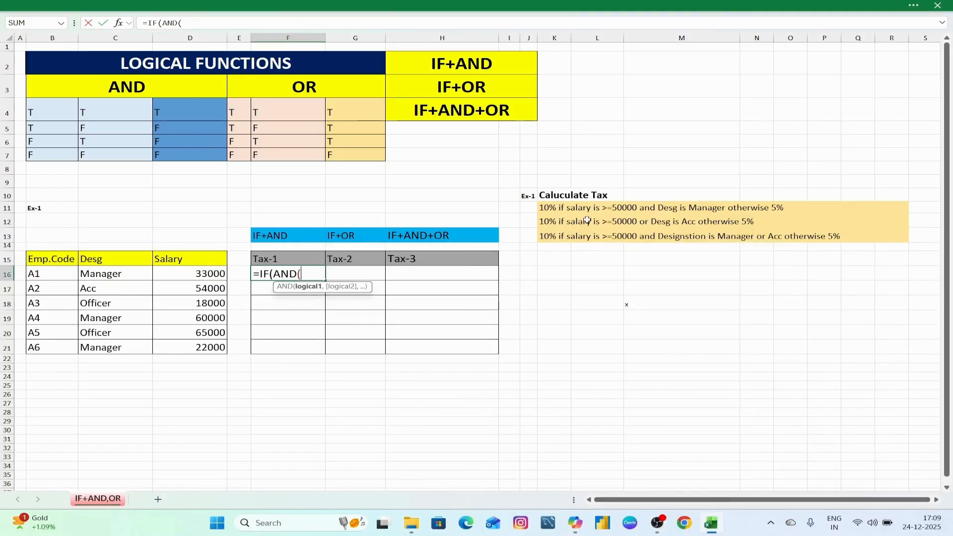
{"action": "left_click", "coordinate": [183, 274]}
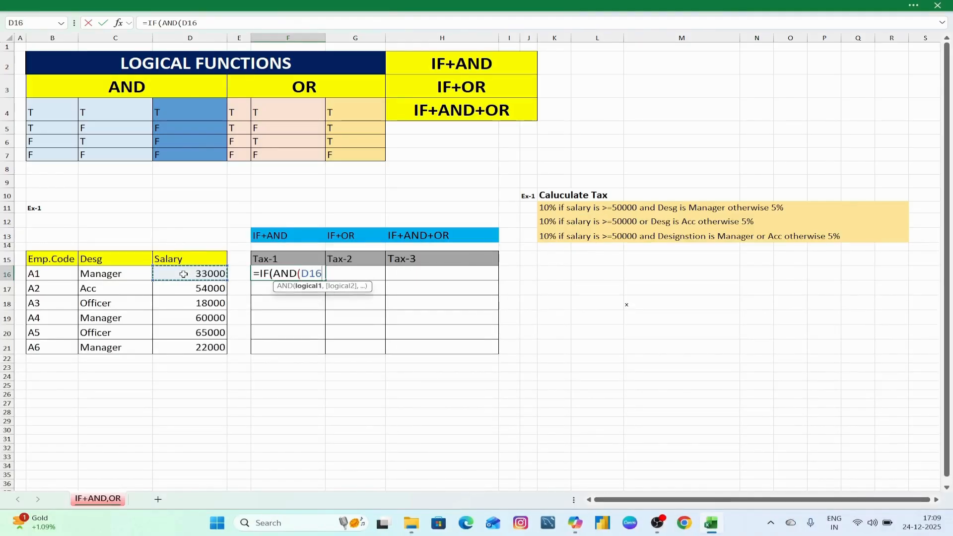
{"action": "type", "text": ">=500"}
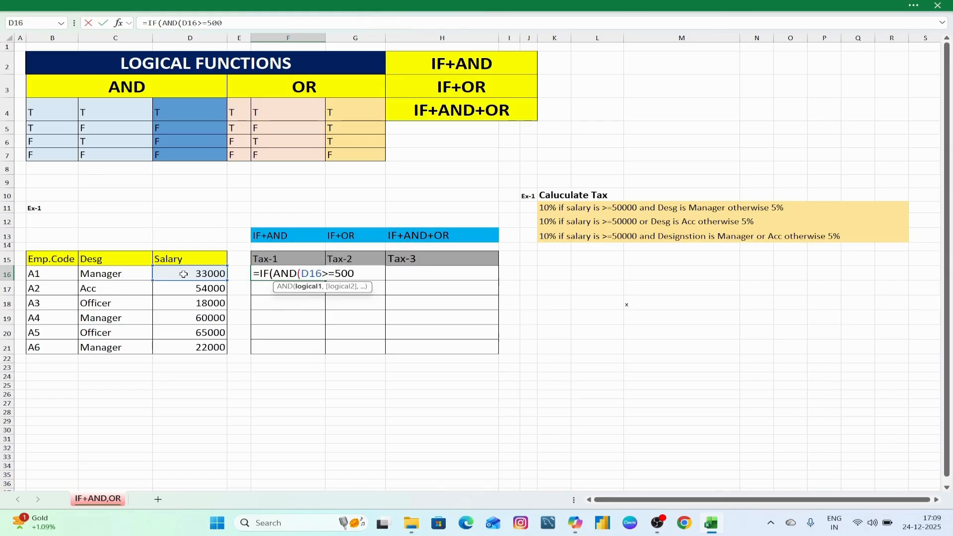
{"action": "type", "text": "00,"}
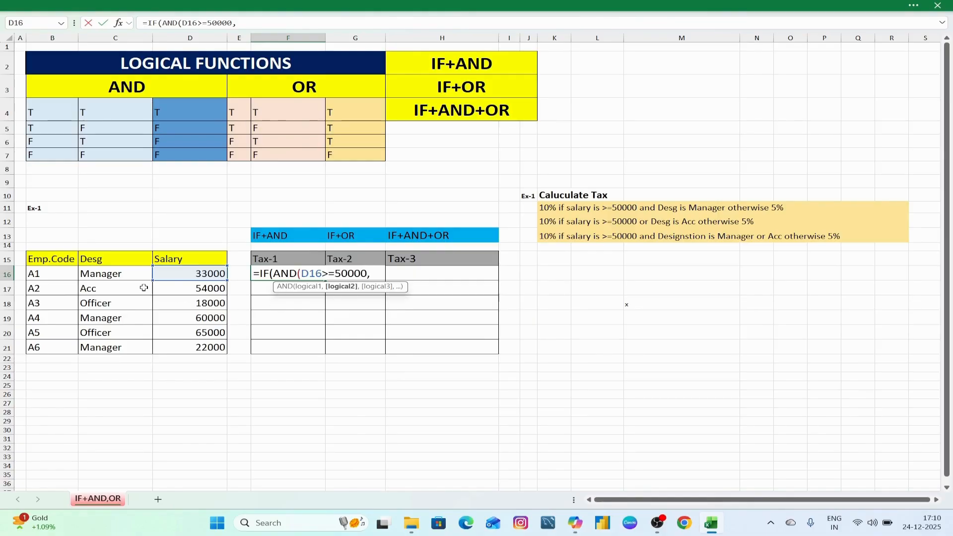
- Add C16="Manager" as the second AND condition and close the AND function
{"action": "left_click", "coordinate": [113, 276]}
{"action": "type", "text": "="}
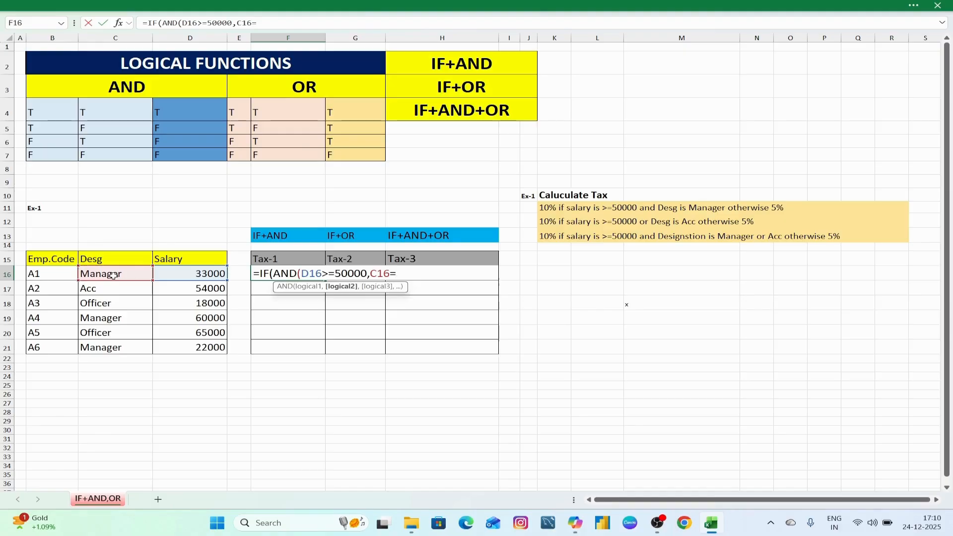
{"action": "type", "text": "\"Manager"}
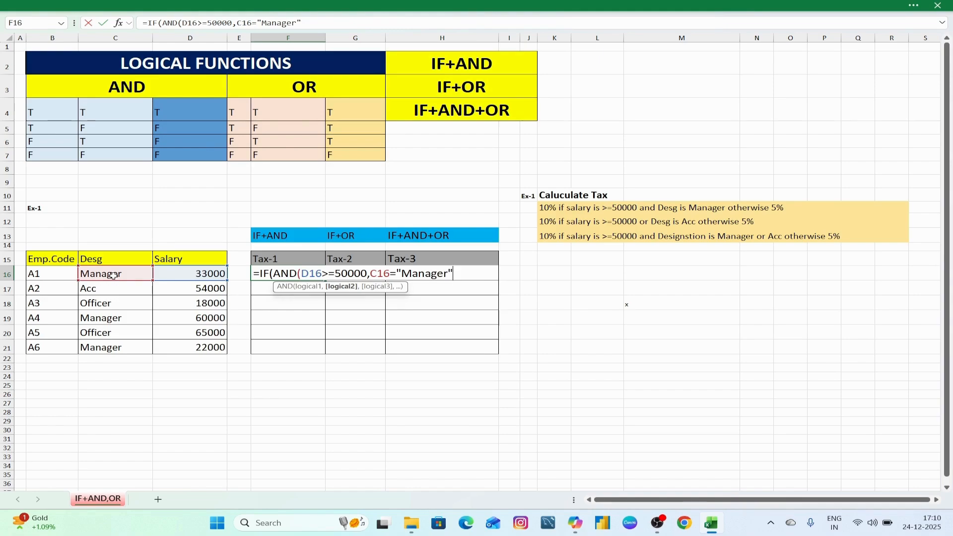
{"action": "type", "text": "\"),"}
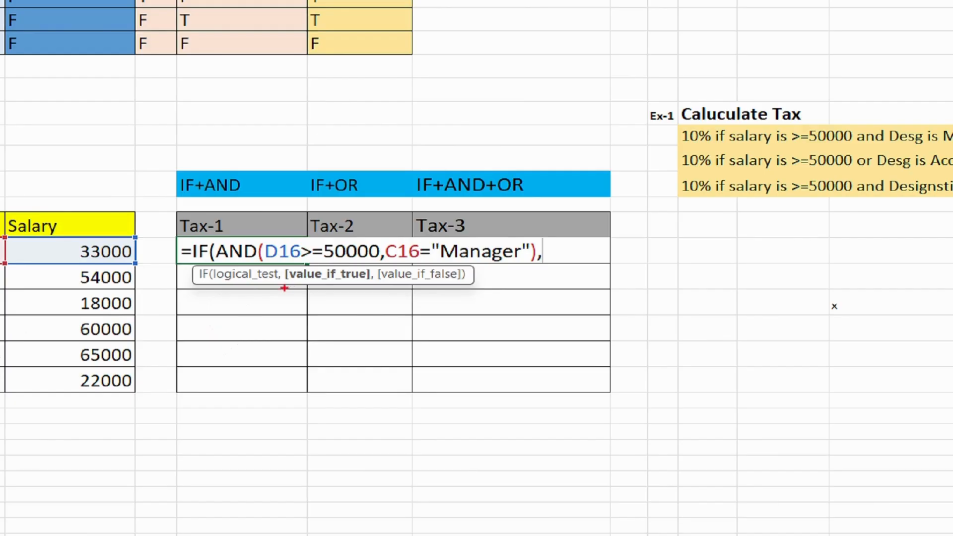
- Complete the F16 formula with D16*10% as the value if true and D16*5% as the value if false
{"action": "left_click_drag", "start_coordinate": [284, 287], "coordinate": [474, 288]}
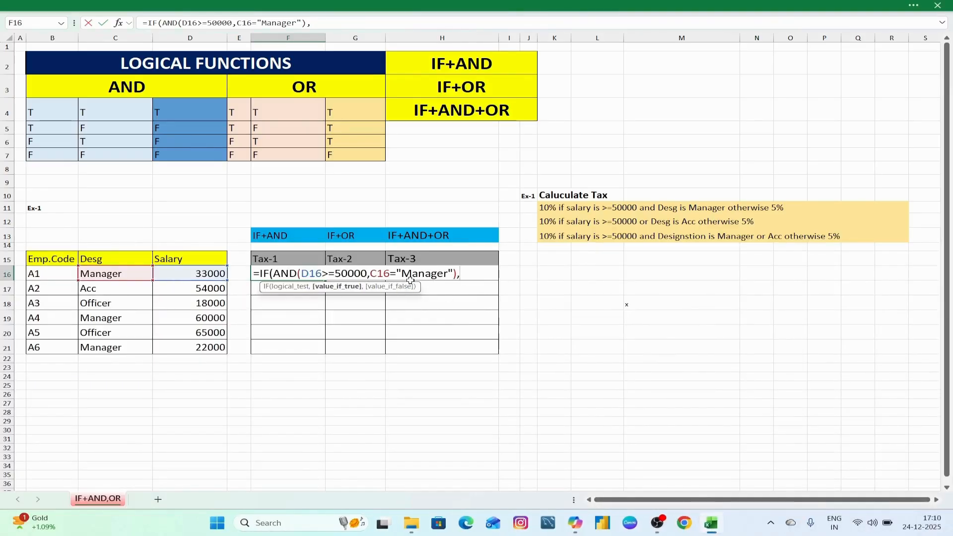
{"action": "left_click", "coordinate": [197, 272]}
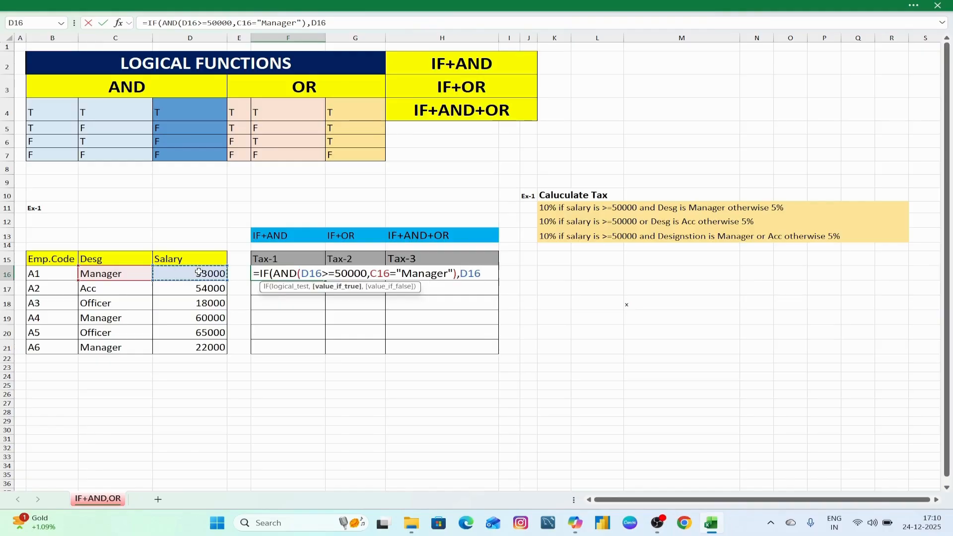
{"action": "type", "text": "*10%,"}
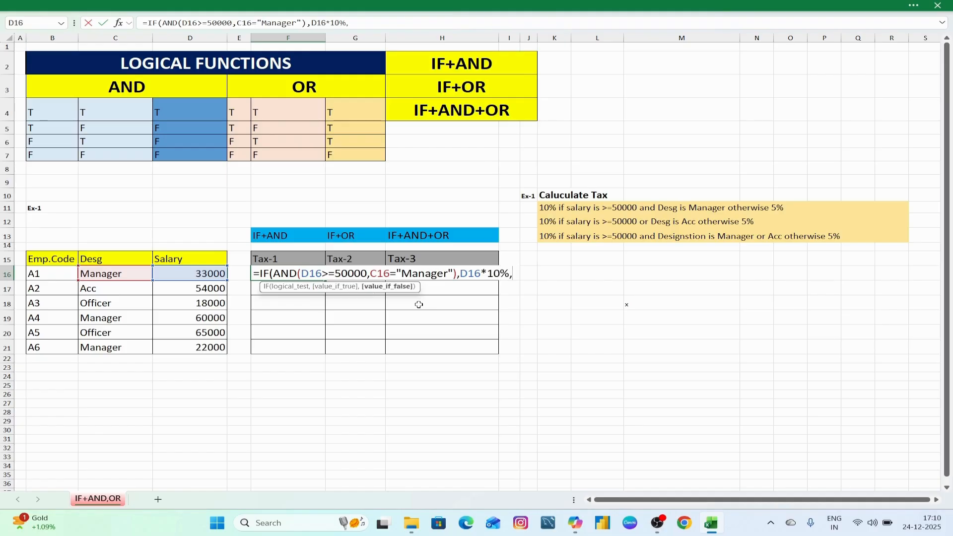
{"action": "left_click", "coordinate": [211, 276]}
{"action": "type", "text": "*"}
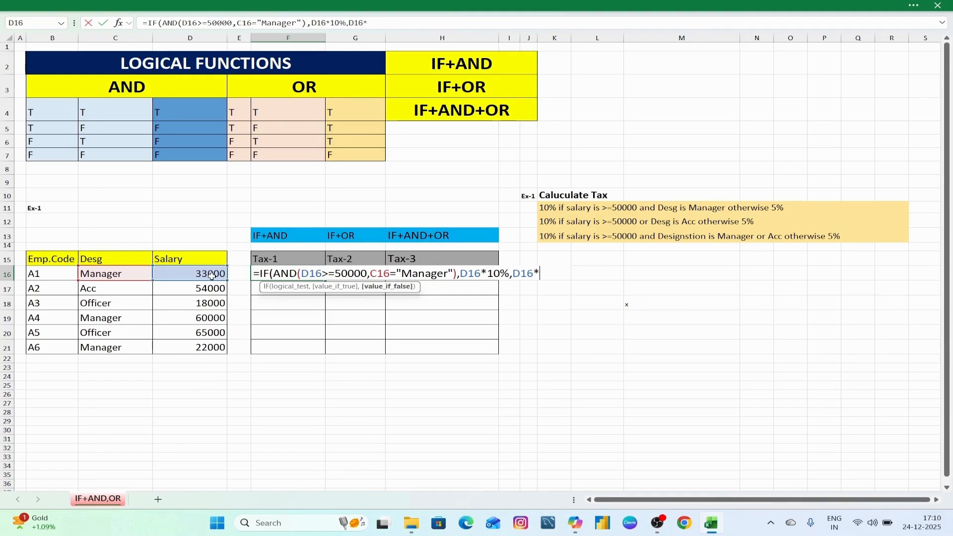
{"action": "type", "text": "5%)"}
{"action": "key", "text": "Return"}
{"action": "left_click", "coordinate": [330, 372]}
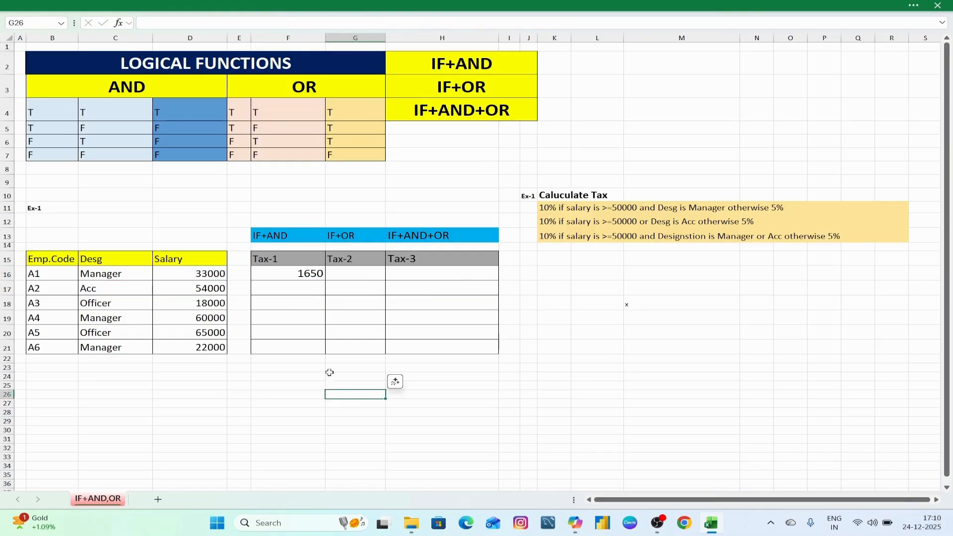
- Fill the Tax-1 formula from F16 down to F21 for all employees
{"action": "left_click", "coordinate": [305, 277]}
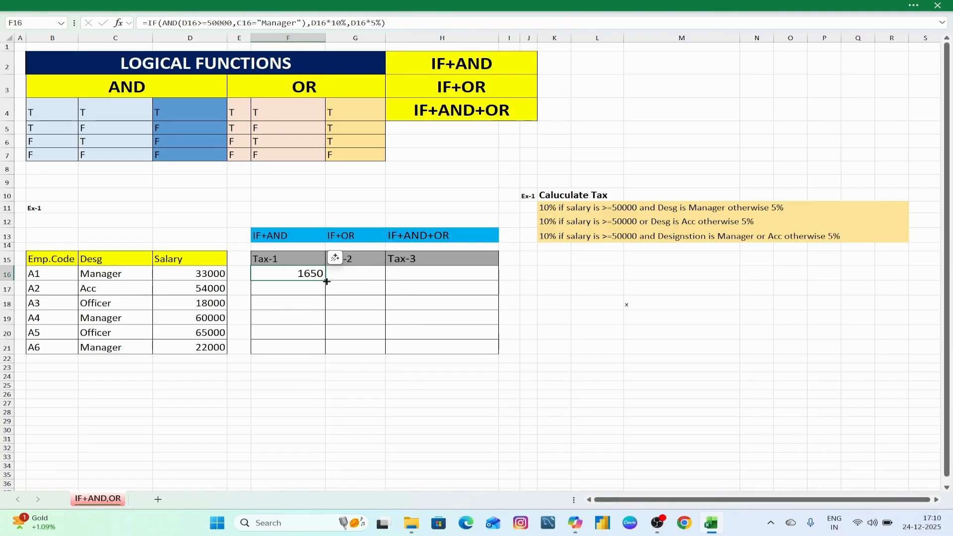
{"action": "left_click_drag", "start_coordinate": [327, 281], "coordinate": [323, 349]}
{"action": "left_click", "coordinate": [290, 382]}
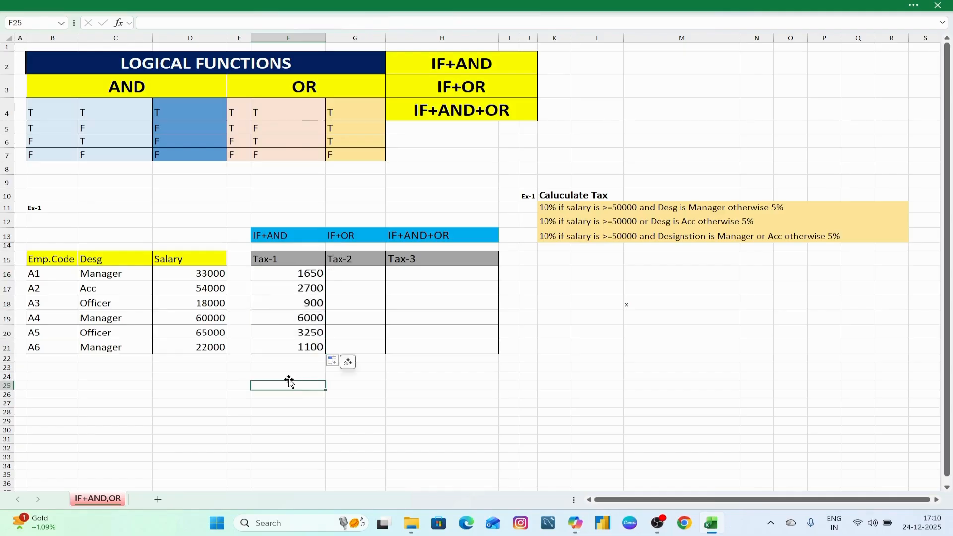
{"action": "left_click", "coordinate": [287, 273]}
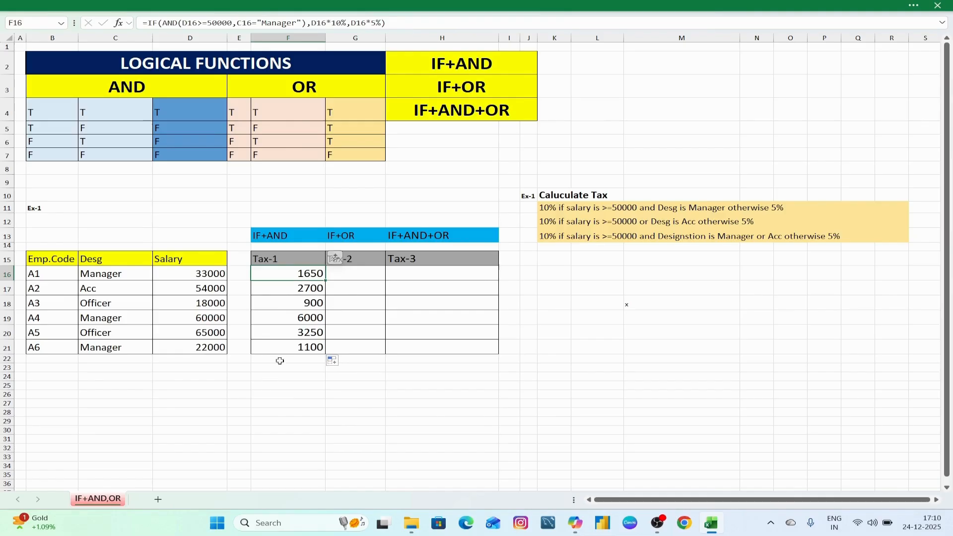
- Check the Tax-1 results in F16:F21 against each employee's designation and salary, marking which conditions are met
{"action": "left_click", "coordinate": [287, 376]}
{"action": "left_click_drag", "start_coordinate": [288, 274], "coordinate": [305, 349]}
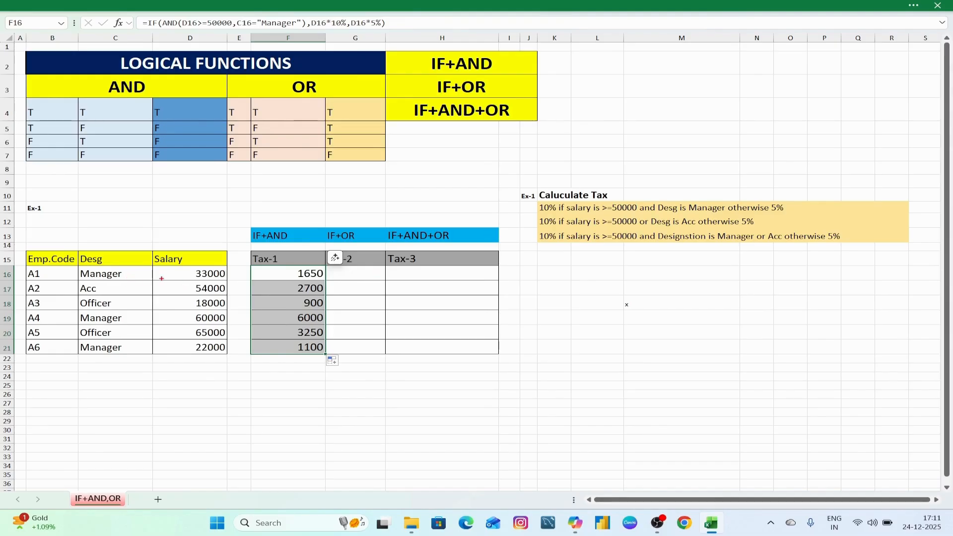
{"action": "left_click_drag", "start_coordinate": [179, 276], "coordinate": [206, 265]}
{"action": "left_click_drag", "start_coordinate": [170, 266], "coordinate": [159, 281]}
{"action": "left_click_drag", "start_coordinate": [127, 269], "coordinate": [147, 265]}
{"action": "mouse_move", "coordinate": [104, 286]}
{"action": "left_mouse_down"}
{"action": "mouse_move", "coordinate": [122, 297]}
{"action": "mouse_move", "coordinate": [111, 293]}
{"action": "mouse_move", "coordinate": [115, 302]}
{"action": "mouse_move", "coordinate": [181, 285]}
{"action": "left_mouse_up"}
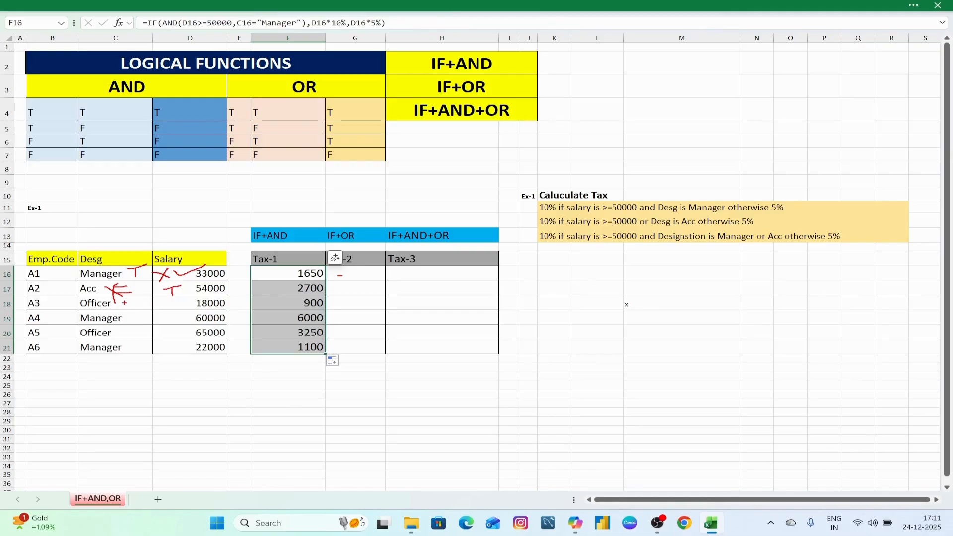
{"action": "mouse_move", "coordinate": [130, 300]}
{"action": "left_mouse_down"}
{"action": "mouse_move", "coordinate": [139, 300]}
{"action": "mouse_move", "coordinate": [135, 311]}
{"action": "left_mouse_up"}
{"action": "left_click_drag", "start_coordinate": [132, 308], "coordinate": [174, 301]}
{"action": "mouse_move", "coordinate": [132, 316]}
{"action": "left_mouse_down"}
{"action": "mouse_move", "coordinate": [132, 333]}
{"action": "mouse_move", "coordinate": [142, 315]}
{"action": "left_mouse_up"}
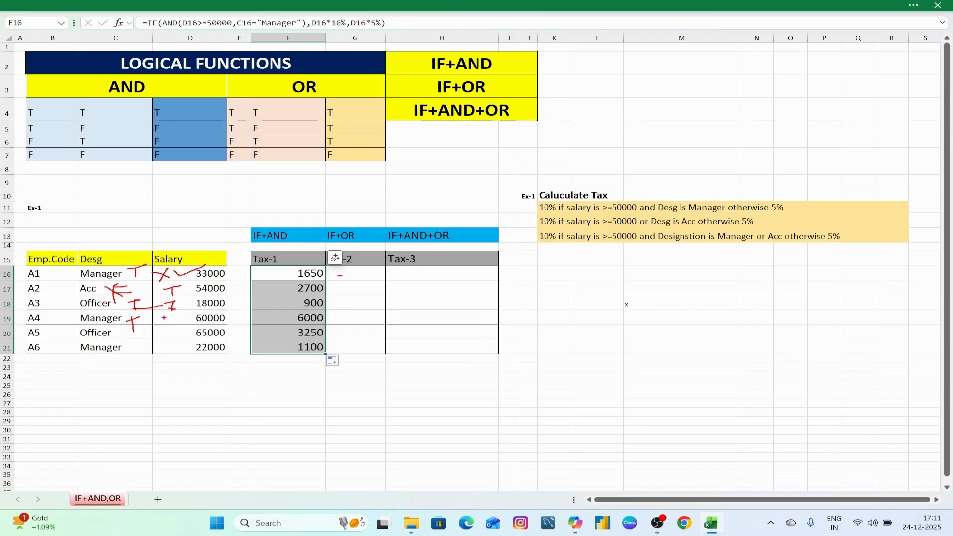
{"action": "mouse_move", "coordinate": [162, 314]}
{"action": "left_mouse_down"}
{"action": "mouse_move", "coordinate": [164, 325]}
{"action": "mouse_move", "coordinate": [186, 308]}
{"action": "left_mouse_up"}
{"action": "left_click_drag", "start_coordinate": [164, 334], "coordinate": [177, 330]}
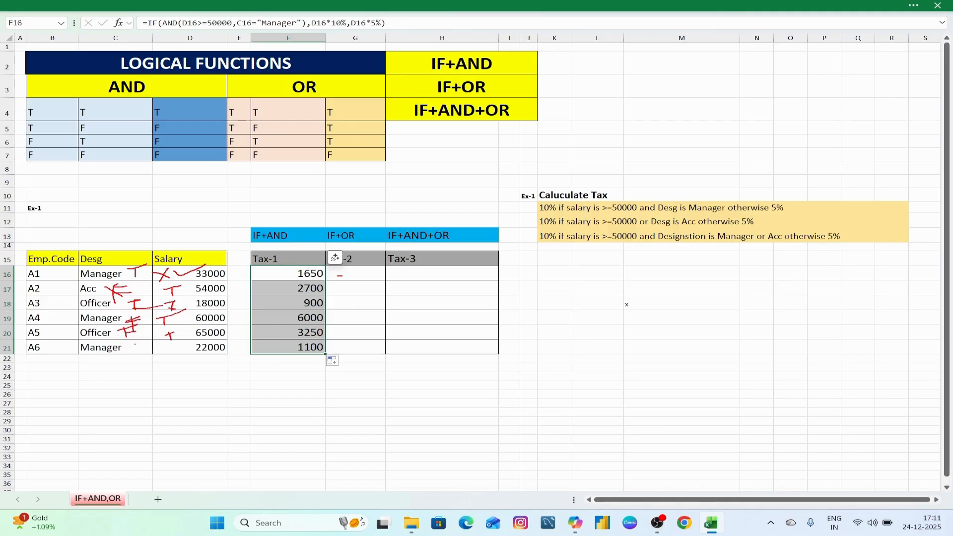
{"action": "mouse_move", "coordinate": [162, 346]}
{"action": "left_mouse_down"}
{"action": "mouse_move", "coordinate": [184, 344]}
{"action": "mouse_move", "coordinate": [177, 353]}
{"action": "left_mouse_up"}
{"action": "key", "text": "Escape"}
{"action": "left_click", "coordinate": [348, 329]}
{"action": "left_click_drag", "start_coordinate": [315, 275], "coordinate": [306, 346]}
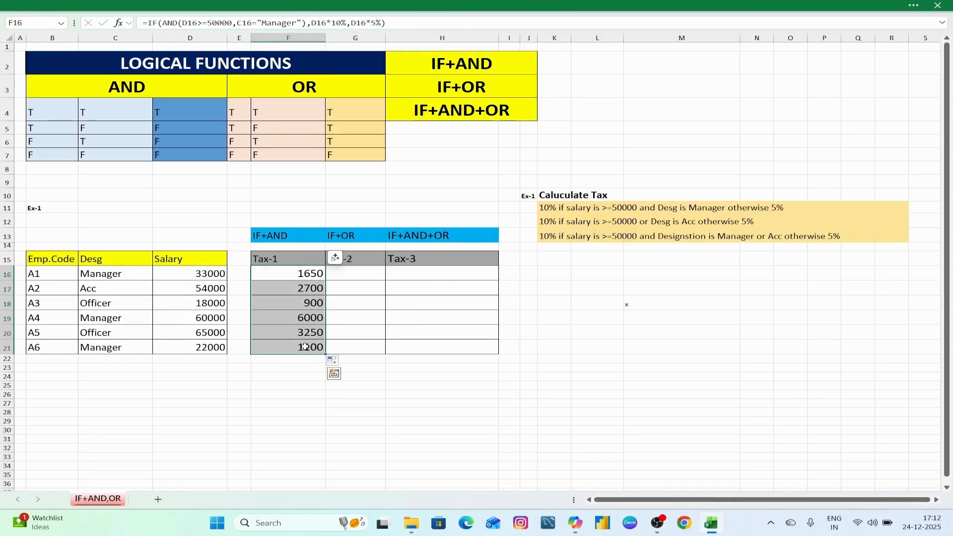
- Edit the F16 formula to return plain 10% if true and 5% if false, removing both D16* multipliers
{"action": "left_click", "coordinate": [298, 276]}
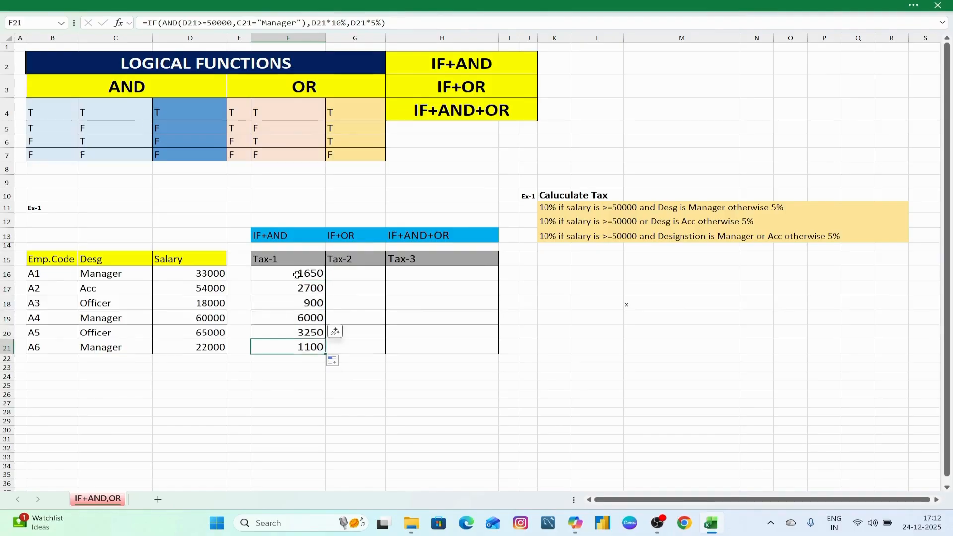
{"action": "double_click", "coordinate": [299, 276]}
{"action": "left_click_drag", "start_coordinate": [459, 273], "coordinate": [487, 273]}
{"action": "key", "text": "Delete"}
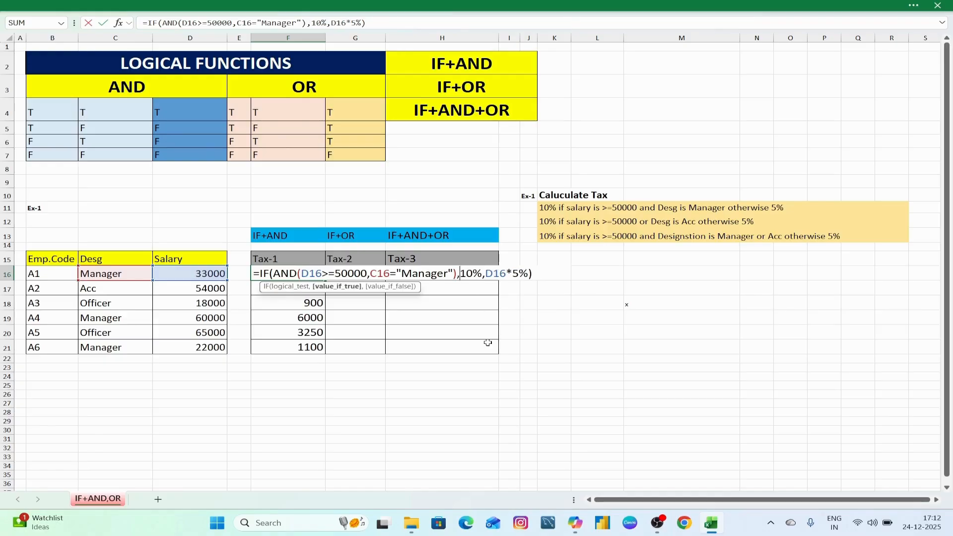
{"action": "left_click_drag", "start_coordinate": [487, 269], "coordinate": [513, 270]}
{"action": "key", "text": "Delete"}
{"action": "key", "text": "Return"}
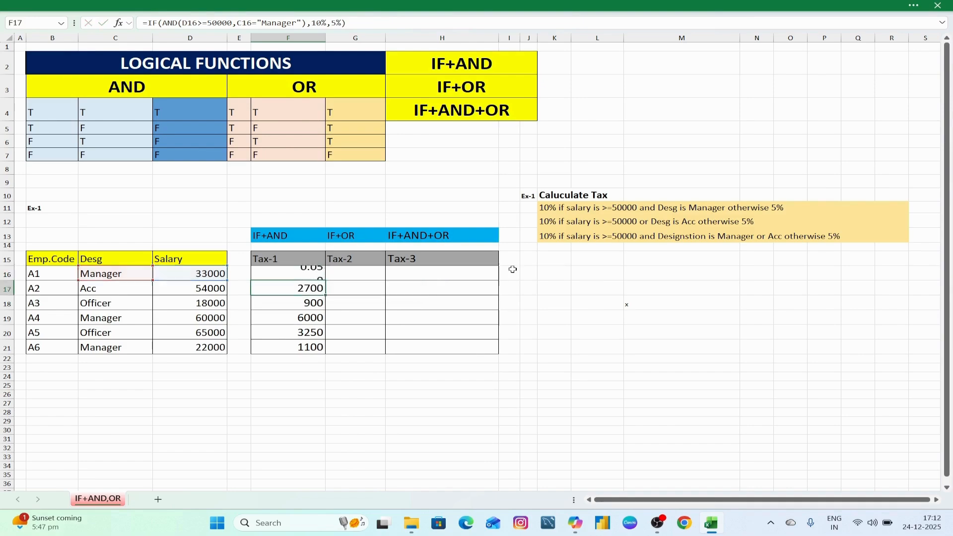
- Fill the edited rate-only formula from F16 down to F21
{"action": "left_click", "coordinate": [316, 277]}
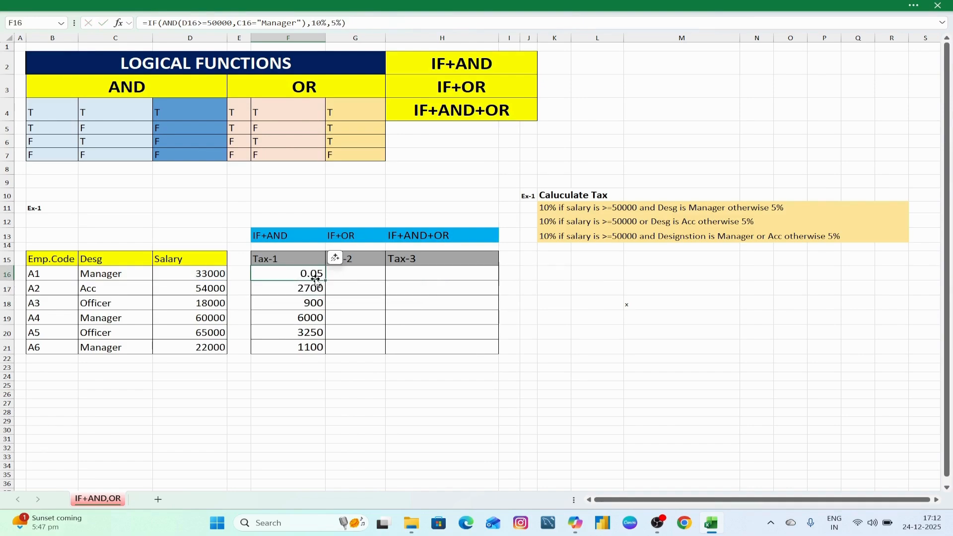
{"action": "left_click", "coordinate": [347, 290]}
{"action": "left_click", "coordinate": [320, 277]}
{"action": "left_click_drag", "start_coordinate": [325, 280], "coordinate": [328, 354]}
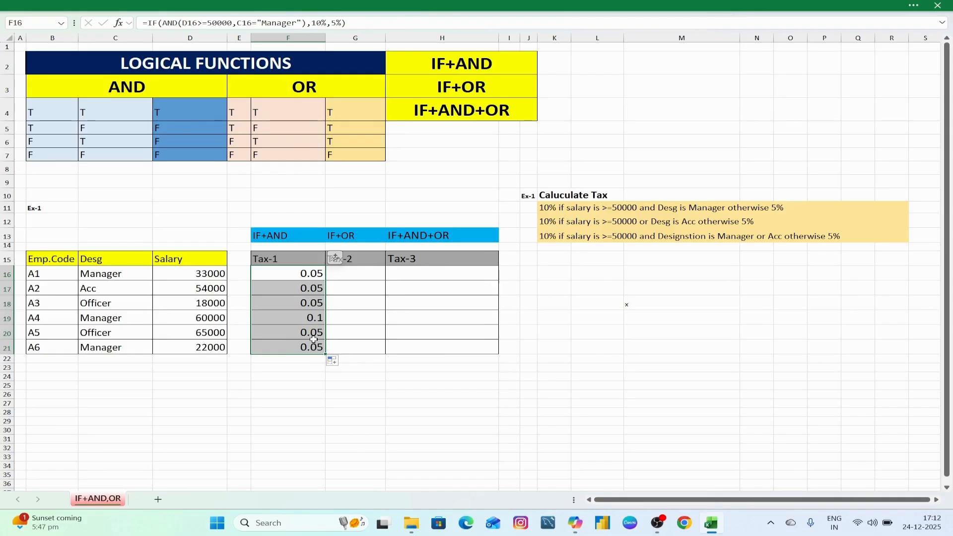
- Format the Tax-1 cells F16:F21 as Percentage with 0 decimal places
{"action": "key", "text": "ctrl+1"}
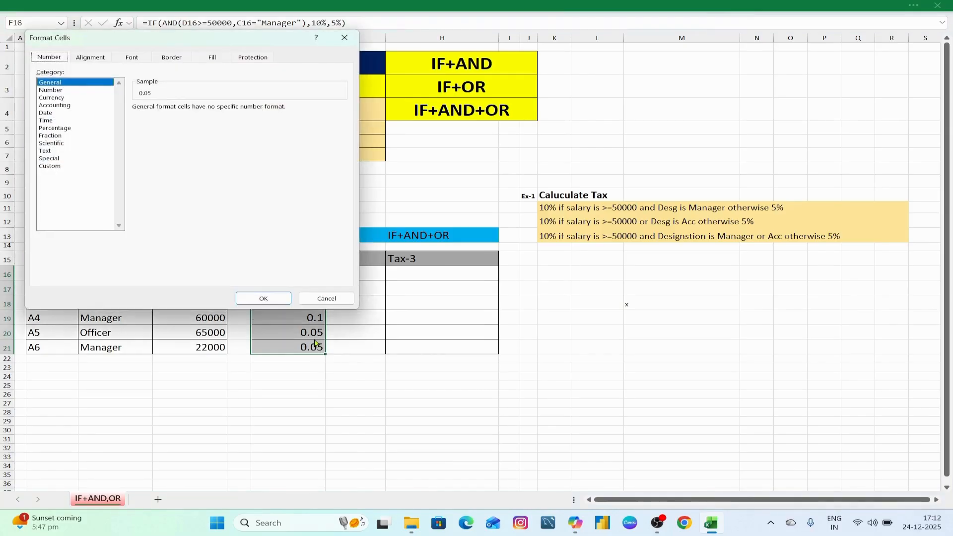
{"action": "left_click", "coordinate": [54, 128]}
{"action": "left_click", "coordinate": [220, 111]}
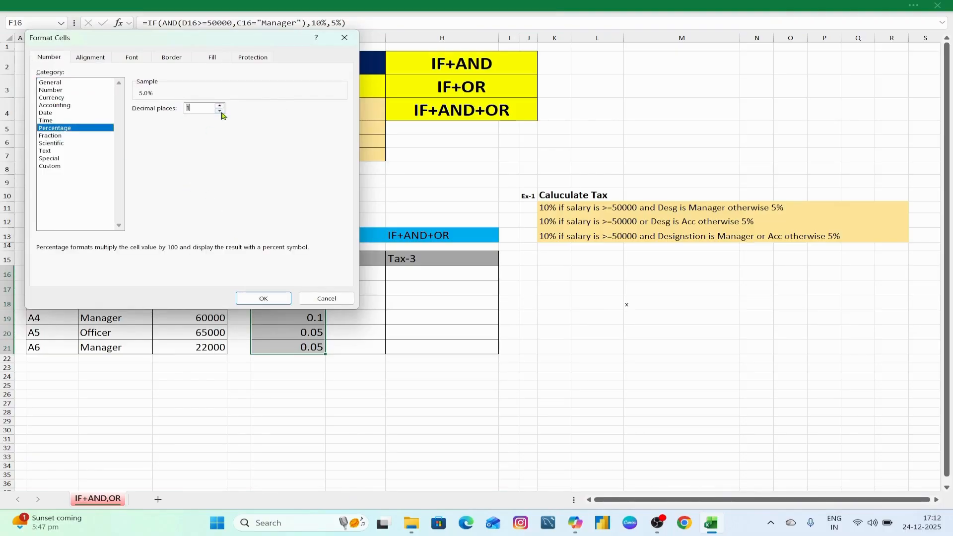
{"action": "left_click", "coordinate": [219, 110]}
{"action": "left_click", "coordinate": [264, 298]}
{"action": "left_click", "coordinate": [298, 385]}
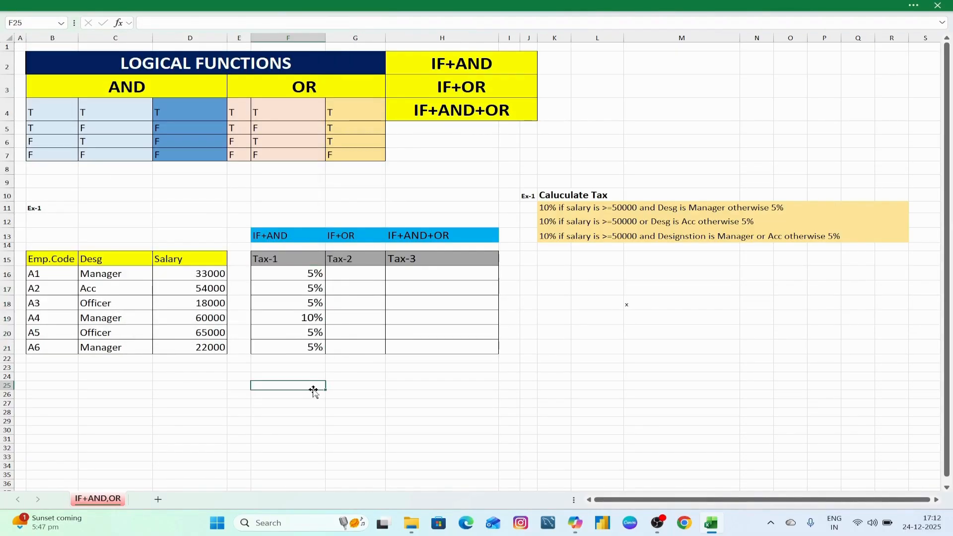
- Look over the Tax-1 rates, and undo the percentage formatting, the fill and the F16 formula edit
{"action": "left_click_drag", "start_coordinate": [298, 274], "coordinate": [311, 350]}
{"action": "left_click", "coordinate": [295, 391]}
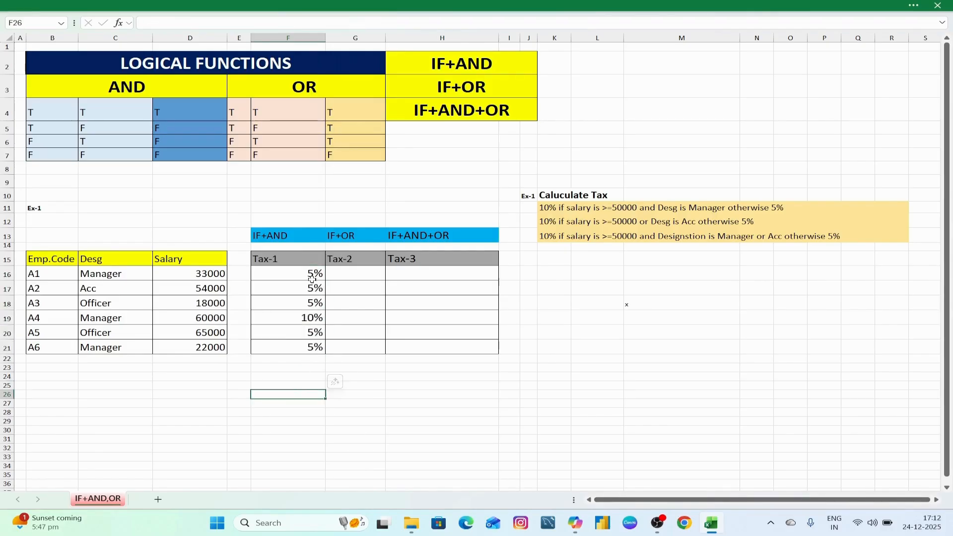
{"action": "left_click_drag", "start_coordinate": [298, 274], "coordinate": [310, 350]}
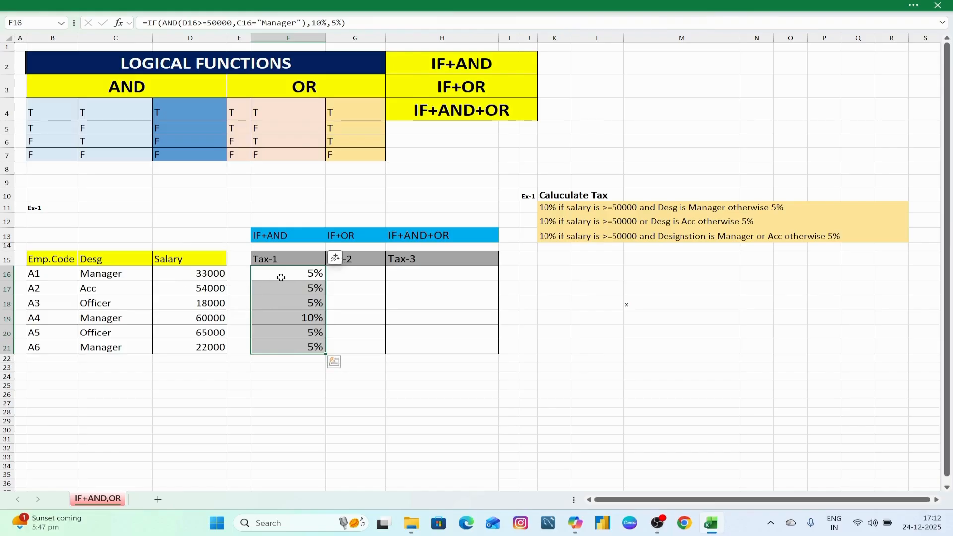
{"action": "left_click_drag", "start_coordinate": [282, 277], "coordinate": [287, 353]}
{"action": "left_click", "coordinate": [352, 393]}
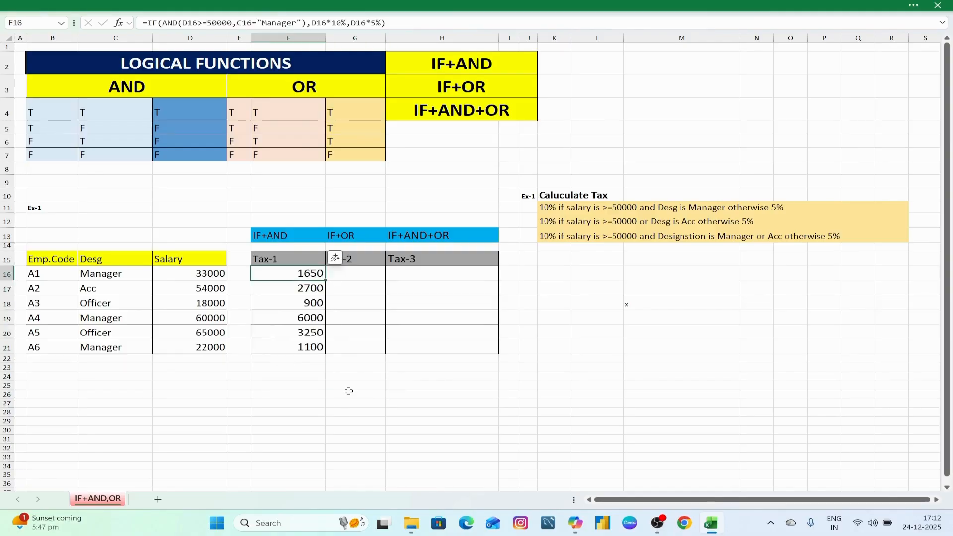
{"action": "left_click", "coordinate": [352, 392]}
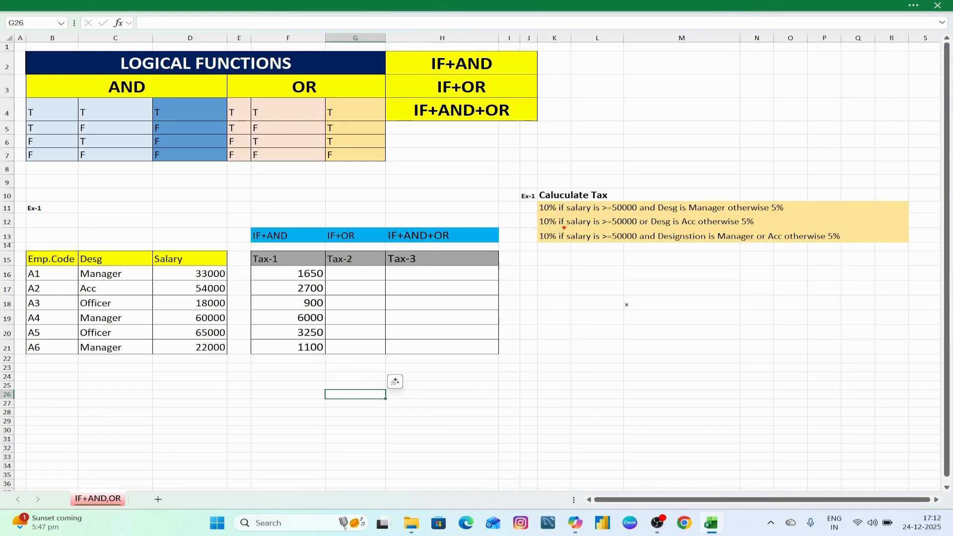
- Review the second tax rule for the IF+OR column, marking its salary condition, designation condition and rates
{"action": "left_click_drag", "start_coordinate": [561, 229], "coordinate": [632, 227]}
{"action": "left_click_drag", "start_coordinate": [655, 230], "coordinate": [722, 229]}
{"action": "left_click_drag", "start_coordinate": [673, 232], "coordinate": [562, 253]}
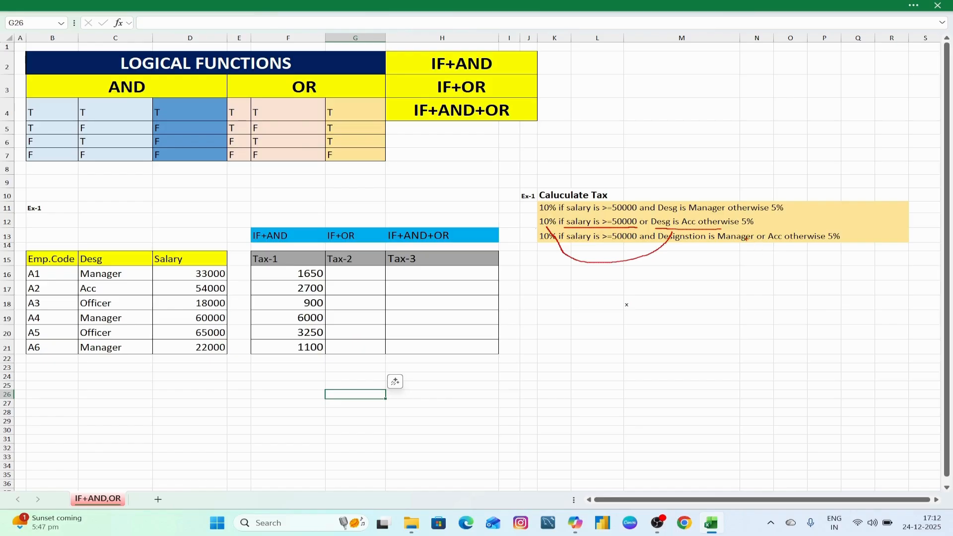
{"action": "mouse_move", "coordinate": [679, 241]}
{"action": "left_mouse_down"}
{"action": "mouse_move", "coordinate": [730, 243]}
{"action": "mouse_move", "coordinate": [741, 226]}
{"action": "left_mouse_up"}
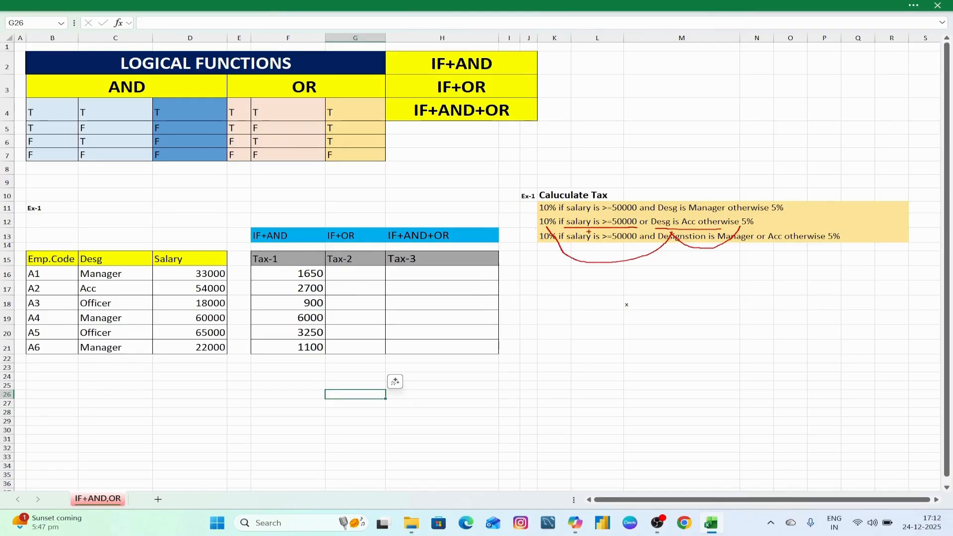
{"action": "key", "text": "Escape"}
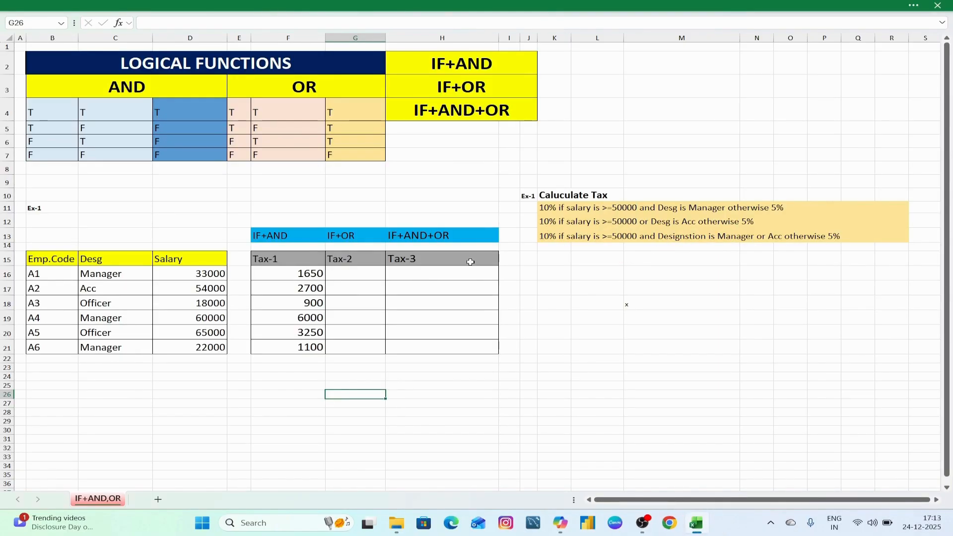
- In Tax-2 cell G16, start an IF formula with a nested OR whose first condition is D16>=50000
{"action": "left_click", "coordinate": [352, 279]}
{"action": "type", "text": "="}
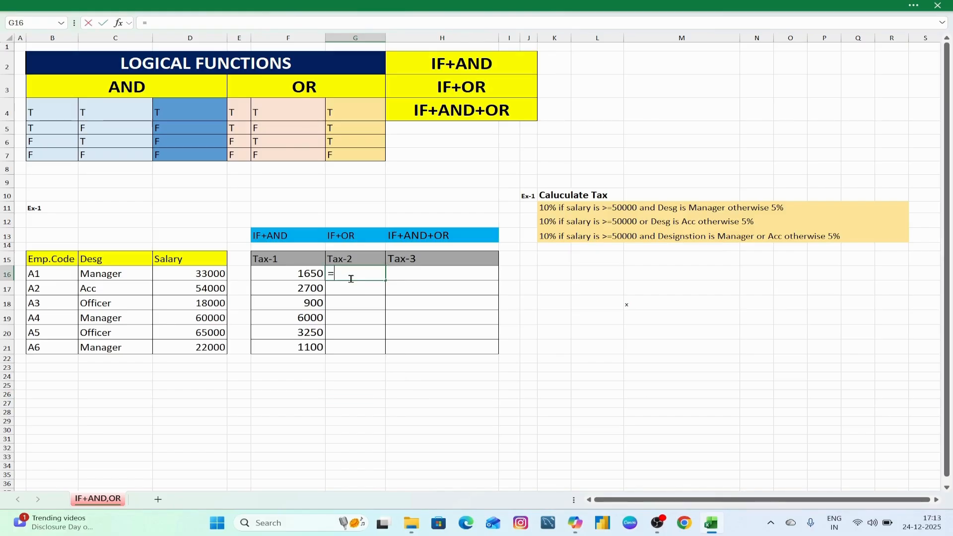
{"action": "type", "text": "IF(dor"}
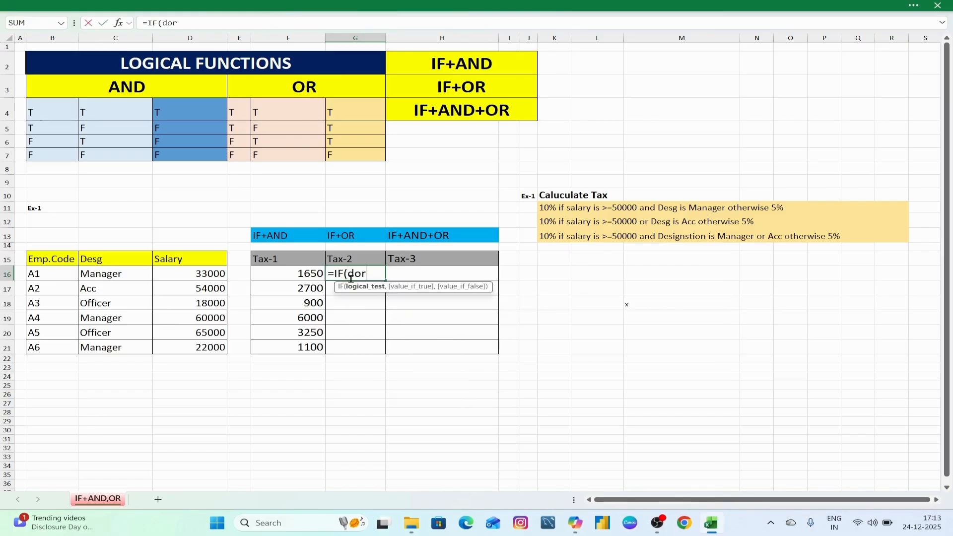
{"action": "key", "text": "BackSpace"}
{"action": "key", "text": "BackSpace"}
{"action": "key", "text": "BackSpace"}
{"action": "type", "text": "or"}
{"action": "key", "text": "Tab"}
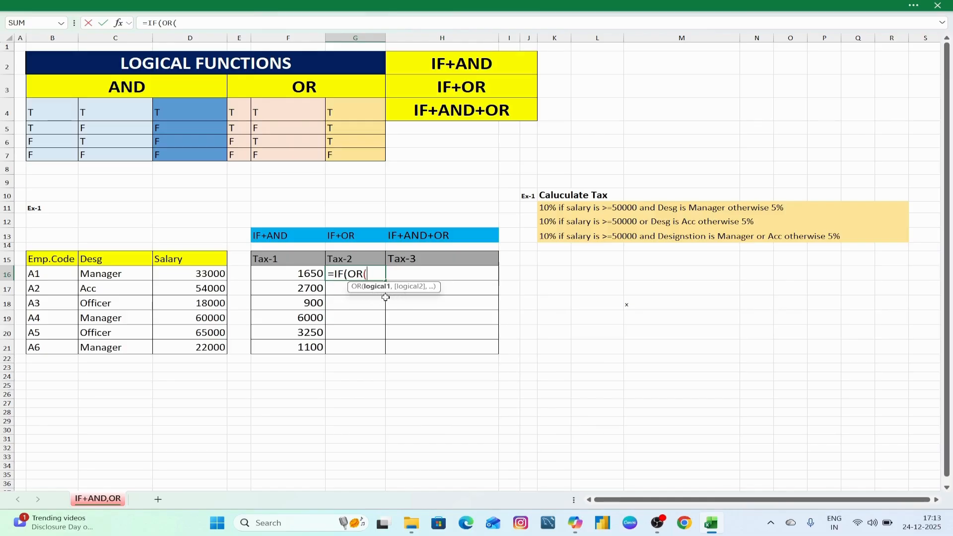
{"action": "left_click", "coordinate": [205, 274]}
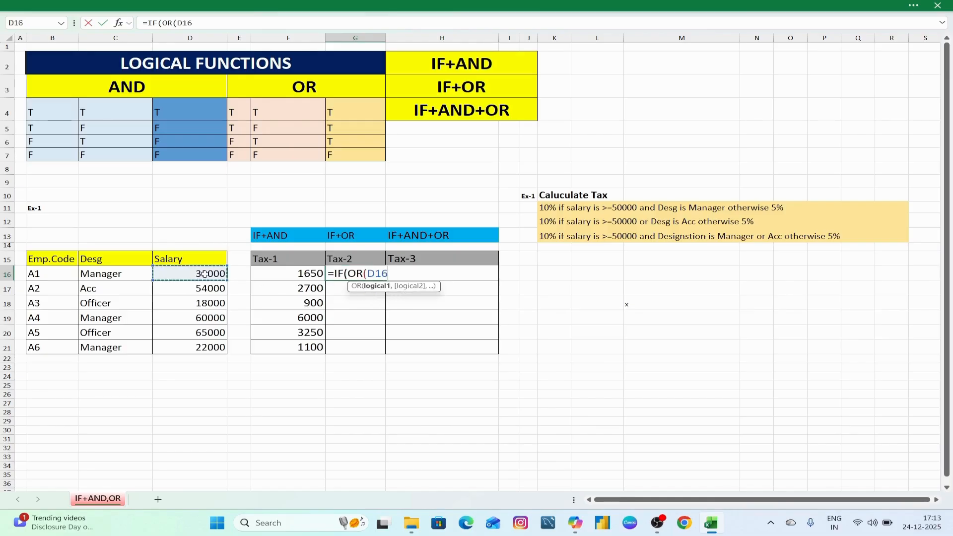
{"action": "type", "text": ">"}
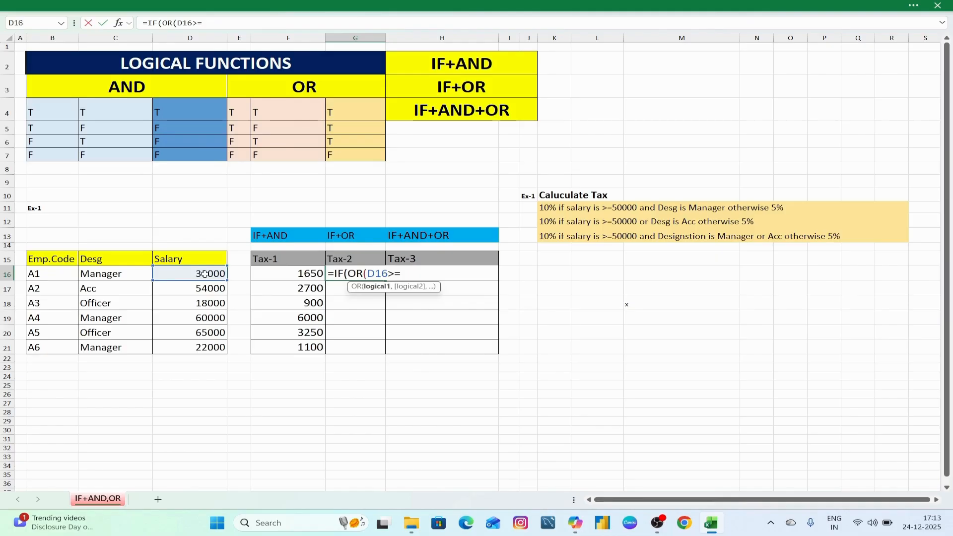
{"action": "type", "text": "=50000,"}
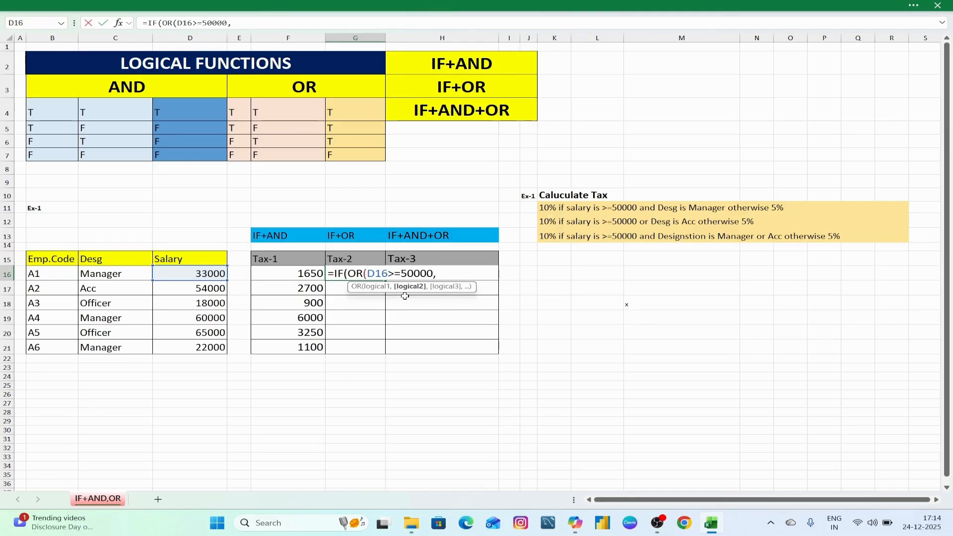
- Add C16="Acc" as the second OR condition and close the OR function
{"action": "left_click", "coordinate": [115, 274]}
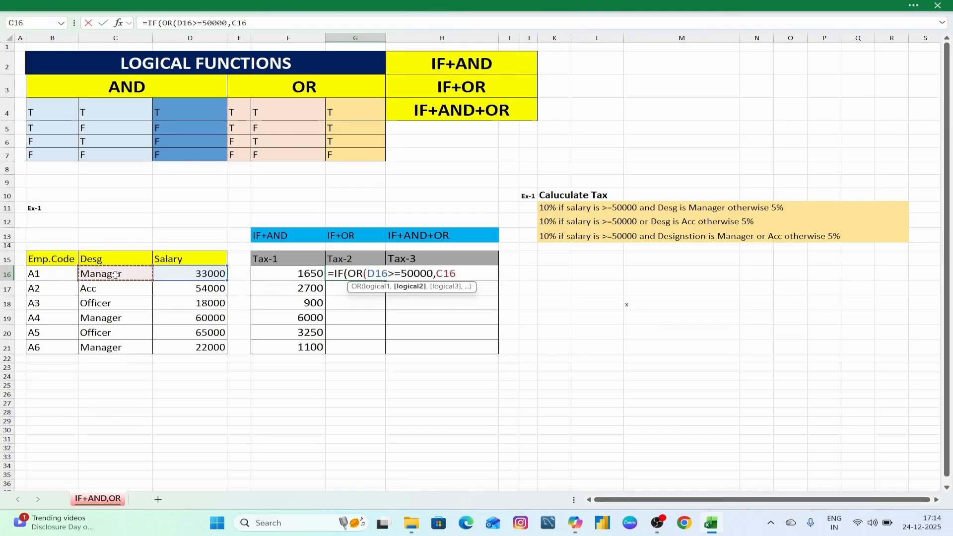
{"action": "type", "text": "=\"Acc"}
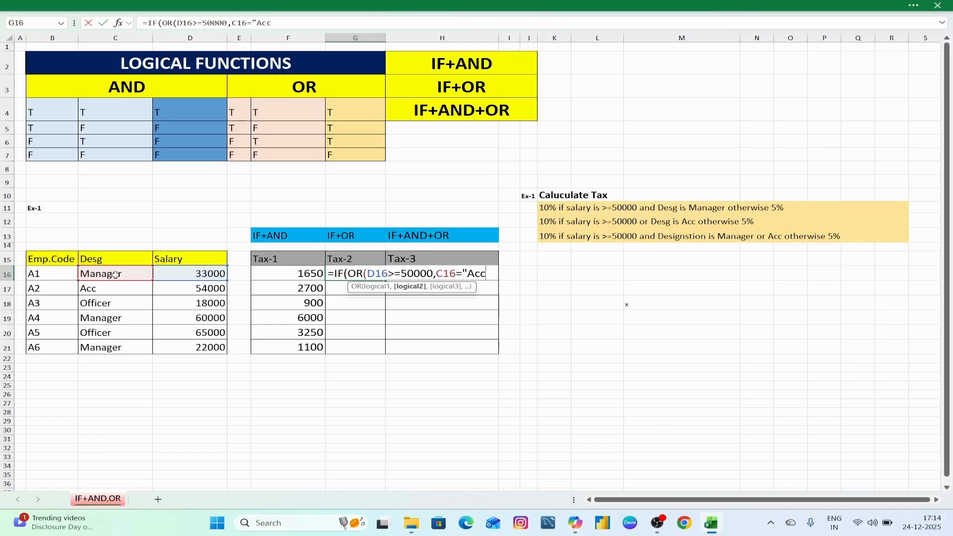
{"action": "type", "text": "\""}
{"action": "type", "text": ","}
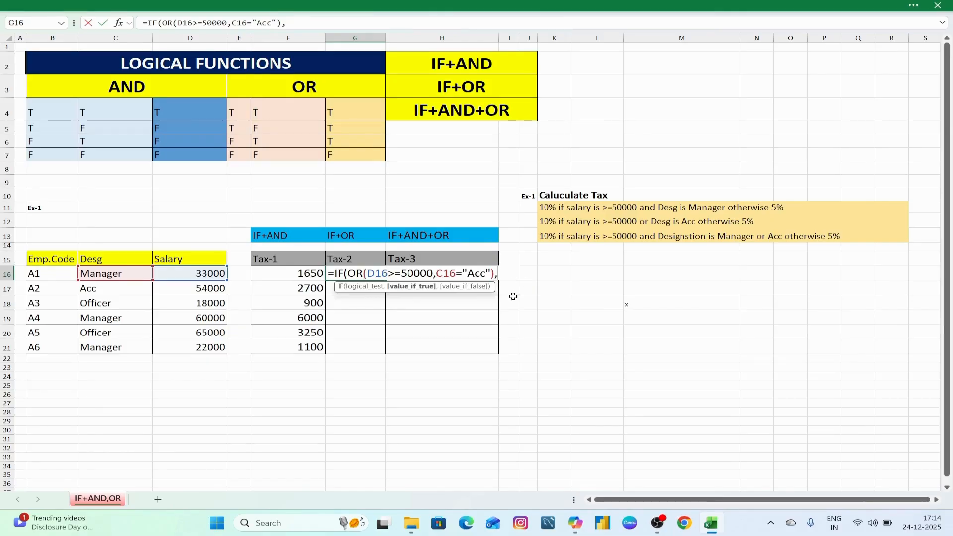
- Complete the G16 formula with D16*10% as the value if true and D16*5% as the value if false
{"action": "left_click", "coordinate": [202, 272]}
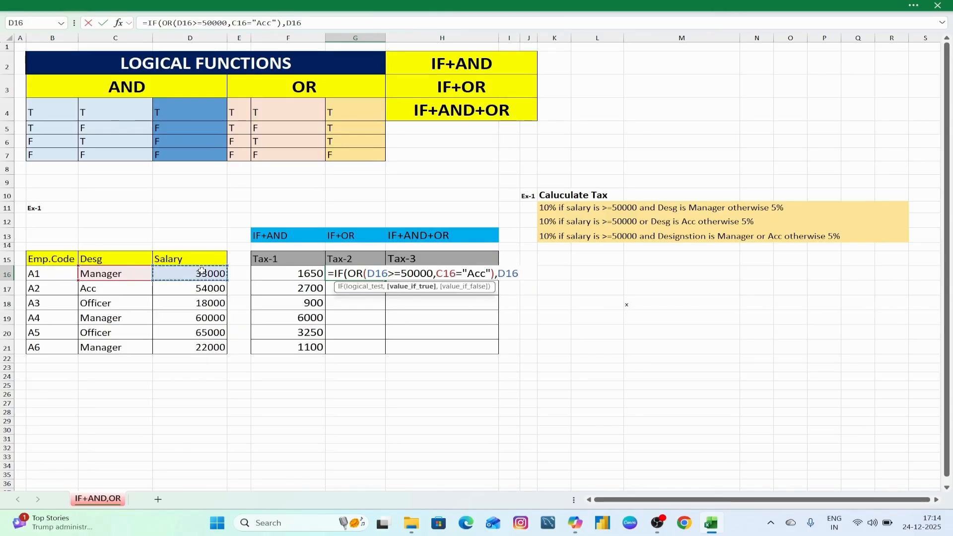
{"action": "type", "text": "*10%"}
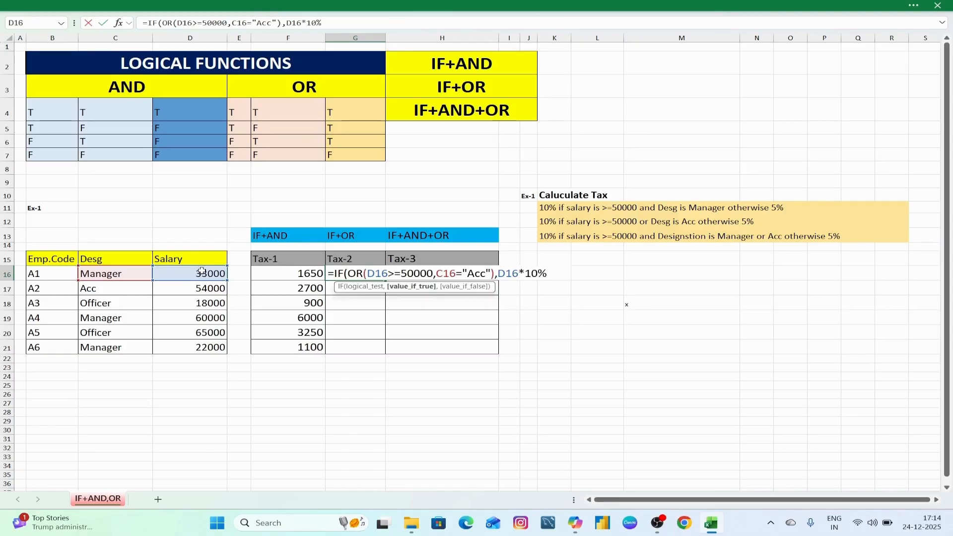
{"action": "type", "text": ","}
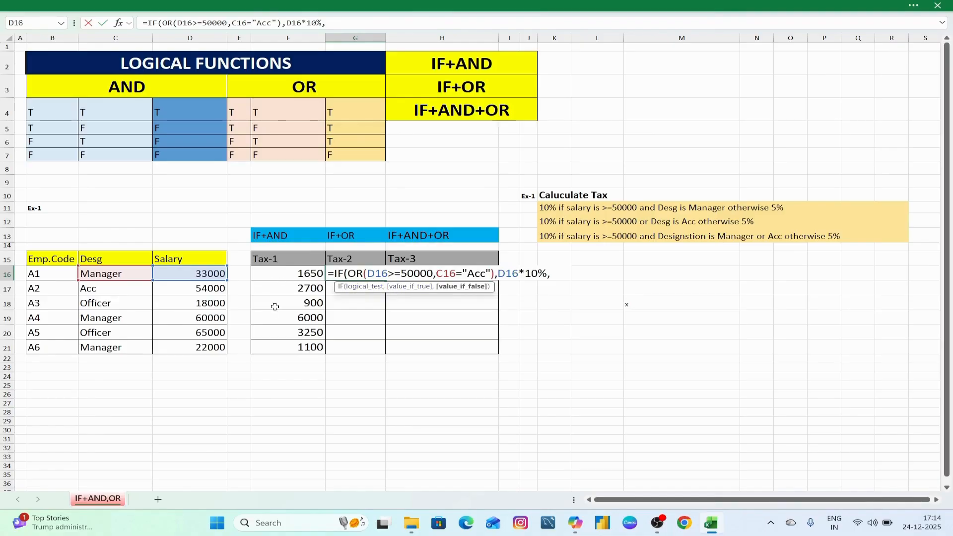
{"action": "left_click", "coordinate": [215, 277]}
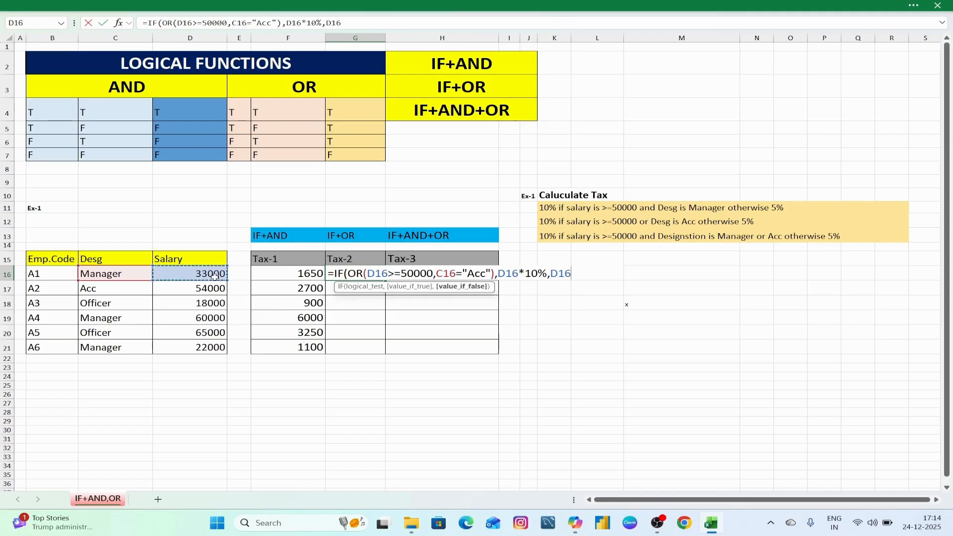
{"action": "type", "text": "*5%)"}
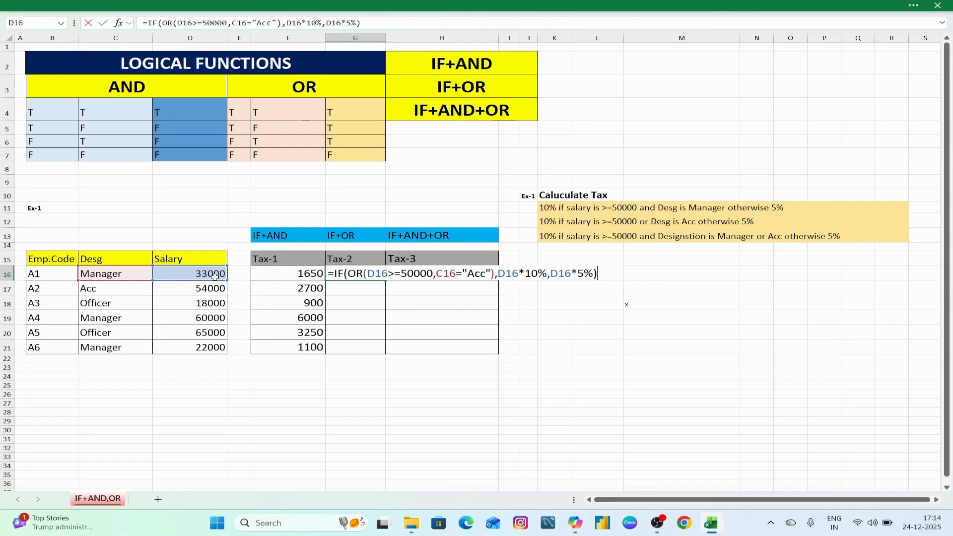
{"action": "key", "text": "Return"}
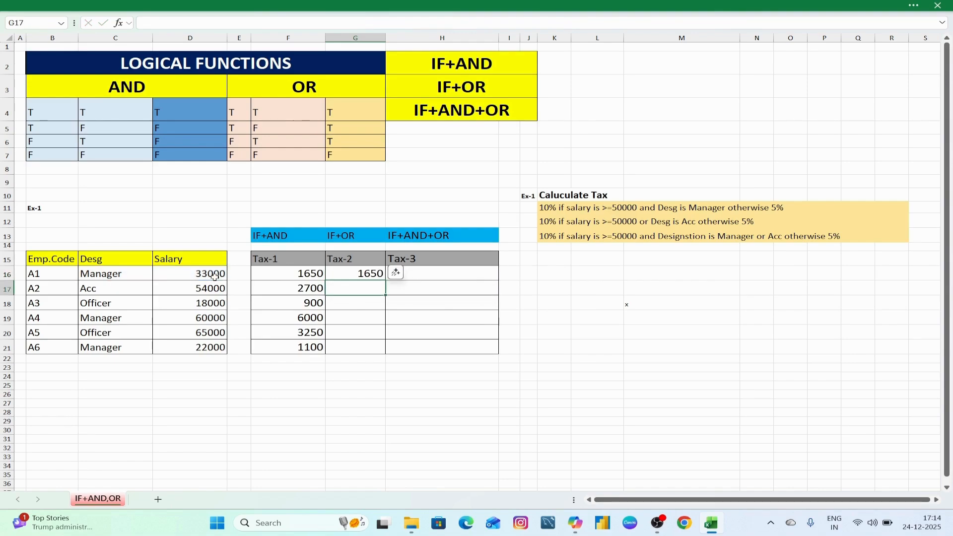
- Fill the G16 formula down the Tax-2 column through G21
{"action": "left_click", "coordinate": [347, 273]}
{"action": "left_click_drag", "start_coordinate": [384, 280], "coordinate": [388, 353]}
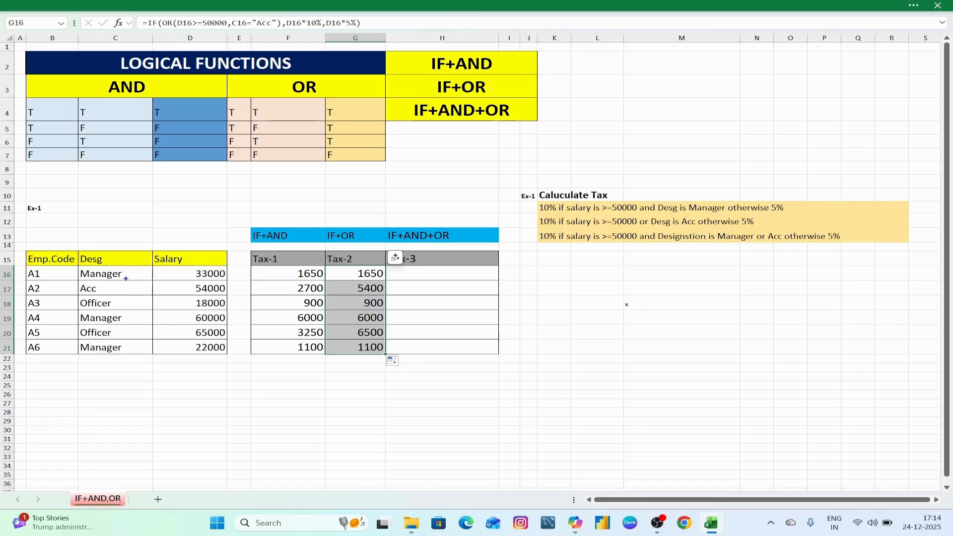
- Check the Tax-2 results for employees A1 to A3 against the rule's salary and designation conditions, marking each condition true or false
{"action": "left_click_drag", "start_coordinate": [566, 229], "coordinate": [741, 231]}
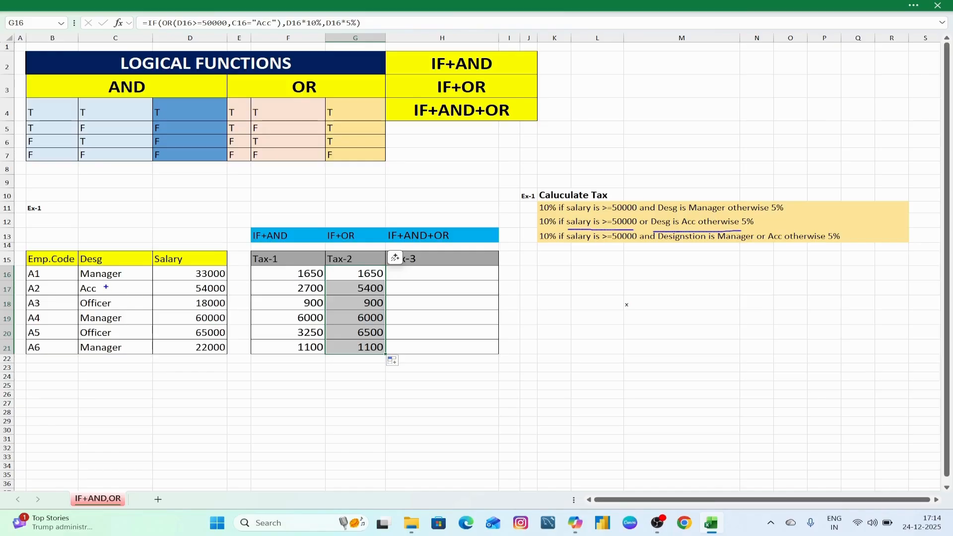
{"action": "mouse_move", "coordinate": [110, 290]}
{"action": "left_mouse_down"}
{"action": "mouse_move", "coordinate": [145, 270]}
{"action": "mouse_move", "coordinate": [135, 285]}
{"action": "mouse_move", "coordinate": [147, 266]}
{"action": "mouse_move", "coordinate": [185, 271]}
{"action": "mouse_move", "coordinate": [169, 289]}
{"action": "mouse_move", "coordinate": [189, 269]}
{"action": "left_mouse_up"}
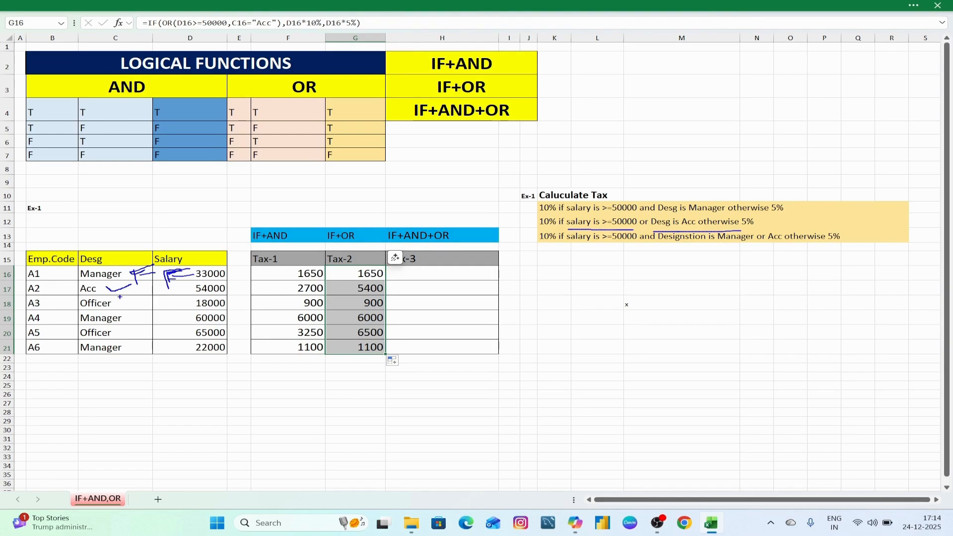
{"action": "left_click_drag", "start_coordinate": [125, 291], "coordinate": [136, 289]}
{"action": "mouse_move", "coordinate": [131, 290]}
{"action": "left_mouse_down"}
{"action": "mouse_move", "coordinate": [130, 300]}
{"action": "mouse_move", "coordinate": [172, 296]}
{"action": "left_mouse_up"}
{"action": "left_click_drag", "start_coordinate": [384, 288], "coordinate": [404, 283]}
{"action": "mouse_move", "coordinate": [120, 303]}
{"action": "left_mouse_down"}
{"action": "mouse_move", "coordinate": [124, 317]}
{"action": "mouse_move", "coordinate": [135, 302]}
{"action": "left_mouse_up"}
{"action": "left_click_drag", "start_coordinate": [123, 309], "coordinate": [144, 306]}
{"action": "left_click_drag", "start_coordinate": [378, 304], "coordinate": [412, 285]}
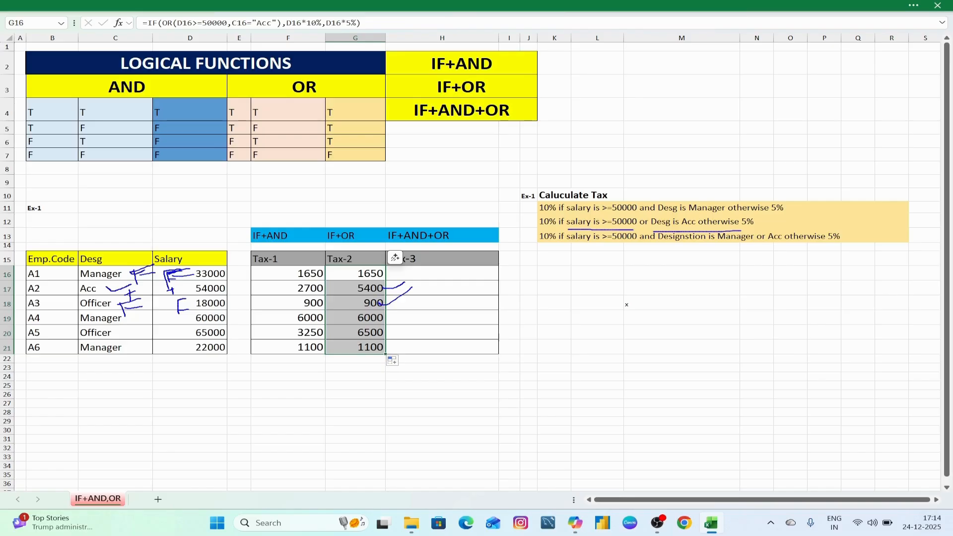
- Check the Tax-2 results for employees A4 to A6 against the same salary and designation conditions
{"action": "mouse_move", "coordinate": [134, 314]}
{"action": "left_mouse_down"}
{"action": "mouse_move", "coordinate": [133, 323]}
{"action": "mouse_move", "coordinate": [180, 318]}
{"action": "left_mouse_up"}
{"action": "left_click_drag", "start_coordinate": [171, 321], "coordinate": [171, 328]}
{"action": "left_click_drag", "start_coordinate": [377, 319], "coordinate": [395, 311]}
{"action": "left_click_drag", "start_coordinate": [126, 337], "coordinate": [205, 322]}
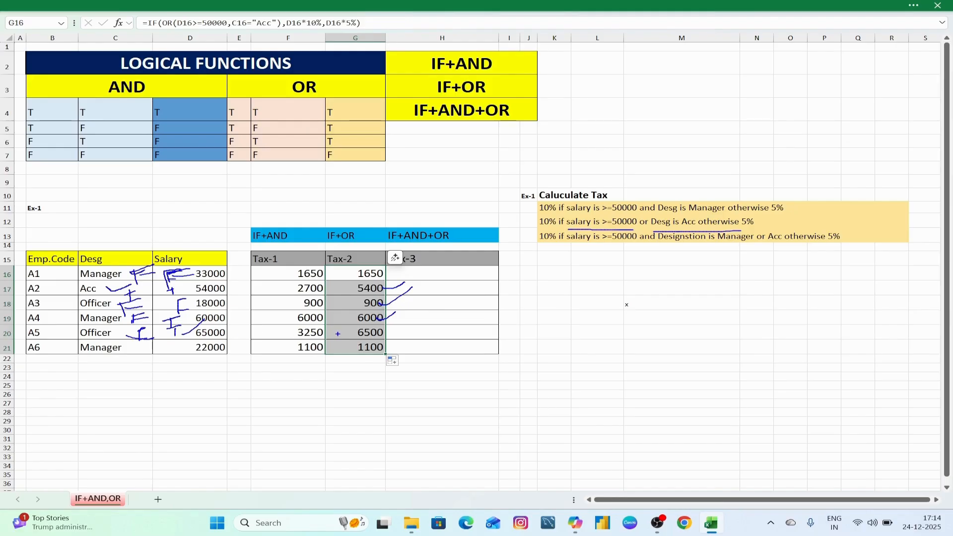
{"action": "left_click_drag", "start_coordinate": [377, 332], "coordinate": [396, 321]}
{"action": "left_click_drag", "start_coordinate": [125, 349], "coordinate": [149, 356]}
{"action": "mouse_move", "coordinate": [137, 348]}
{"action": "left_mouse_down"}
{"action": "mouse_move", "coordinate": [181, 364]}
{"action": "mouse_move", "coordinate": [216, 357]}
{"action": "left_mouse_up"}
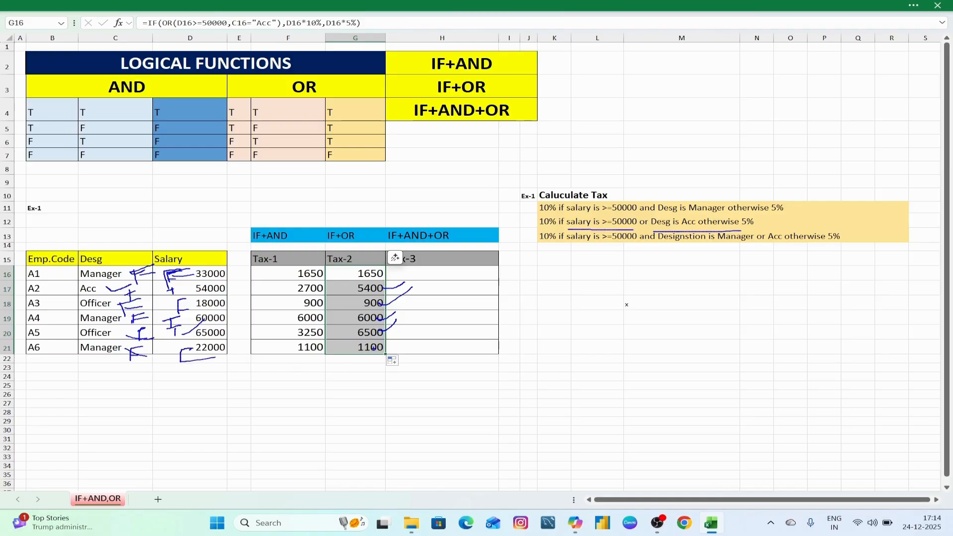
{"action": "left_click_drag", "start_coordinate": [373, 348], "coordinate": [405, 334]}
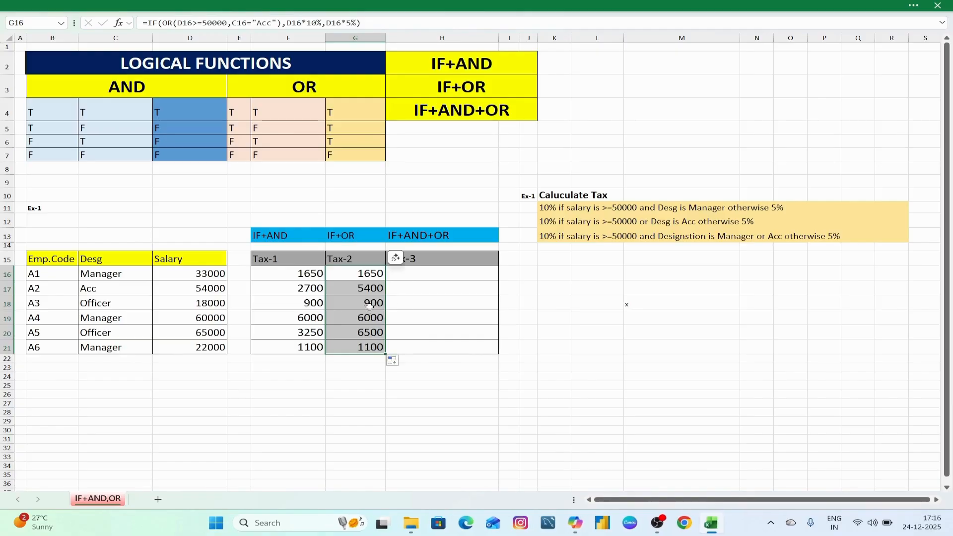
- Review the third tax rule for the IF+AND+OR column, marking its salary condition, Manager or Acc designations and rates
{"action": "left_click", "coordinate": [432, 274]}
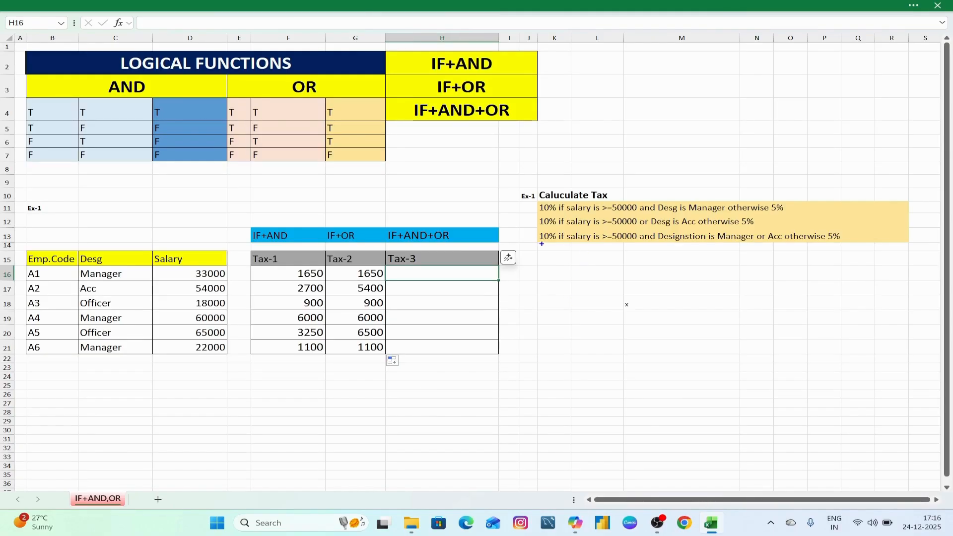
{"action": "left_click_drag", "start_coordinate": [540, 244], "coordinate": [556, 244]}
{"action": "left_click_drag", "start_coordinate": [647, 247], "coordinate": [655, 247]}
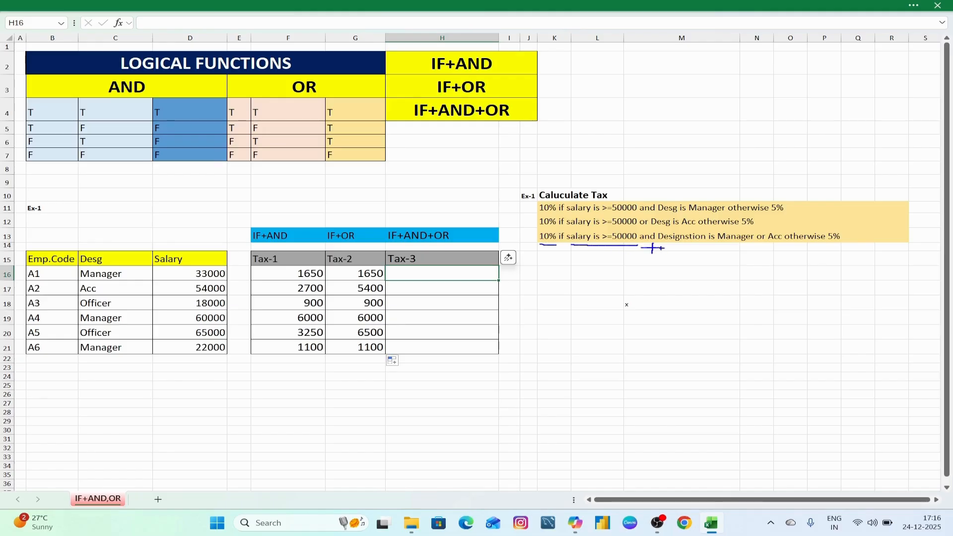
{"action": "mouse_move", "coordinate": [619, 263]}
{"action": "left_mouse_down"}
{"action": "mouse_move", "coordinate": [628, 261]}
{"action": "mouse_move", "coordinate": [617, 248]}
{"action": "left_mouse_up"}
{"action": "left_click_drag", "start_coordinate": [677, 253], "coordinate": [709, 252]}
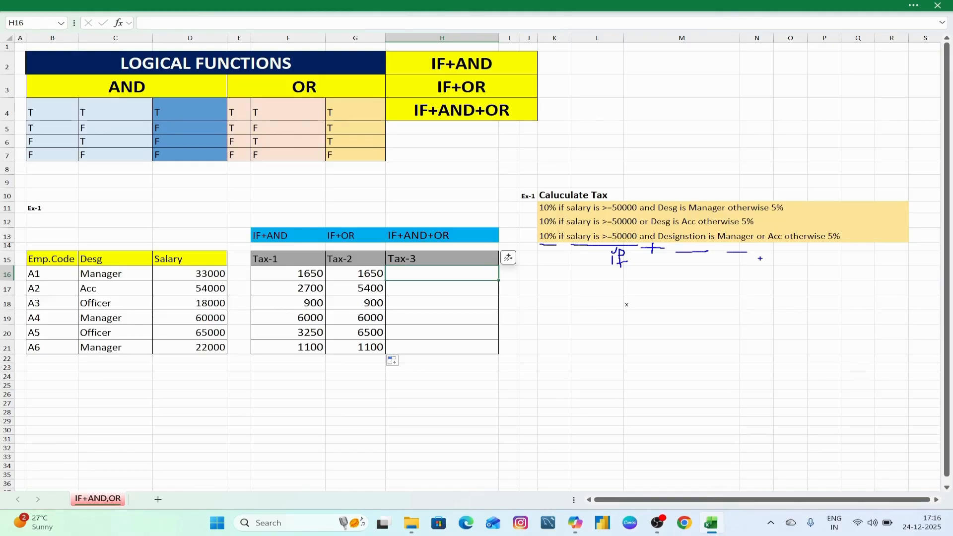
{"action": "left_click_drag", "start_coordinate": [760, 258], "coordinate": [819, 265]}
{"action": "mouse_move", "coordinate": [631, 265]}
{"action": "left_mouse_down"}
{"action": "mouse_move", "coordinate": [651, 238]}
{"action": "mouse_move", "coordinate": [664, 257]}
{"action": "mouse_move", "coordinate": [734, 256]}
{"action": "mouse_move", "coordinate": [757, 240]}
{"action": "left_mouse_up"}
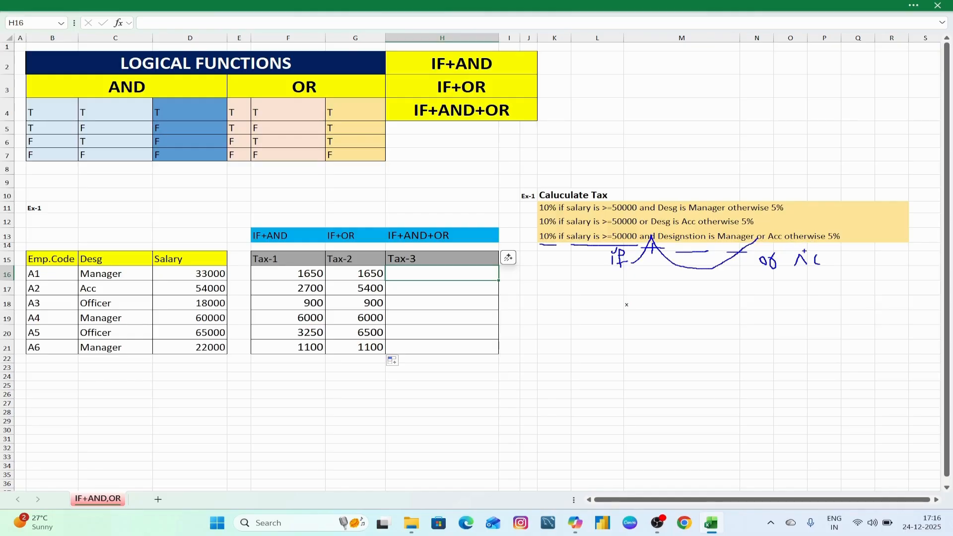
{"action": "mouse_move", "coordinate": [813, 242]}
{"action": "left_mouse_down"}
{"action": "mouse_move", "coordinate": [615, 318]}
{"action": "mouse_move", "coordinate": [549, 245]}
{"action": "mouse_move", "coordinate": [568, 245]}
{"action": "left_mouse_up"}
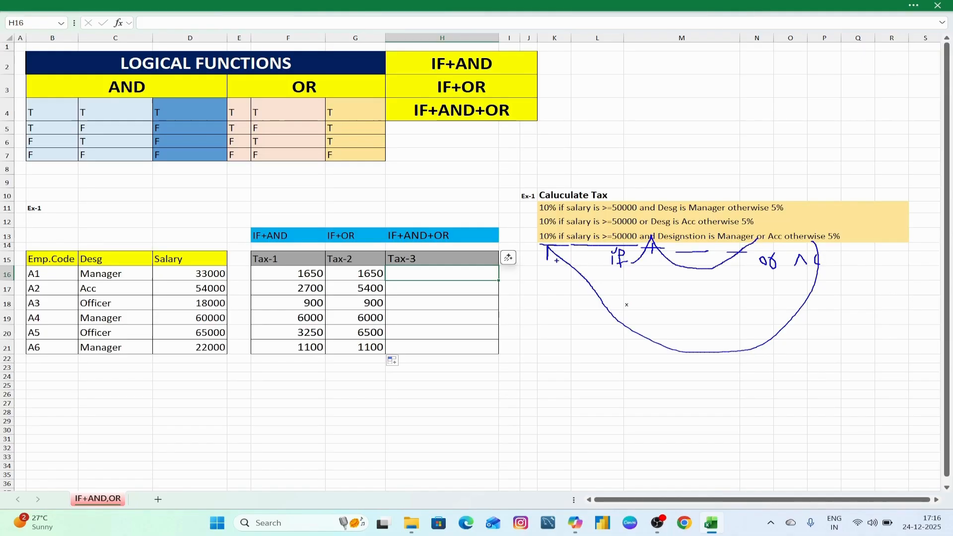
{"action": "mouse_move", "coordinate": [552, 244]}
{"action": "left_mouse_down"}
{"action": "mouse_move", "coordinate": [623, 286]}
{"action": "mouse_move", "coordinate": [844, 234]}
{"action": "left_mouse_up"}
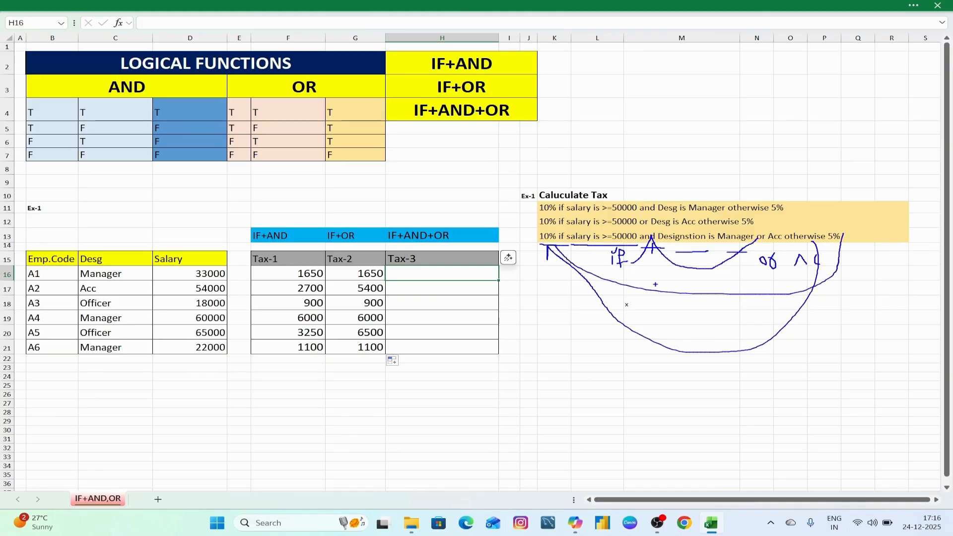
{"action": "key", "text": "Escape"}
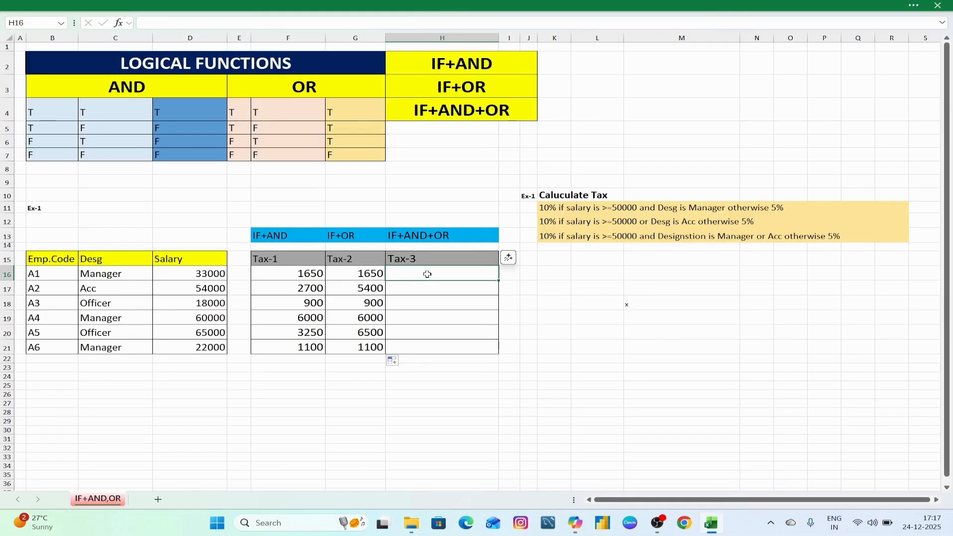
- In Tax-3 cell H16, start an IF formula with a nested AND whose first argument is OR(D16>=50000)
{"action": "type", "text": "=if"}
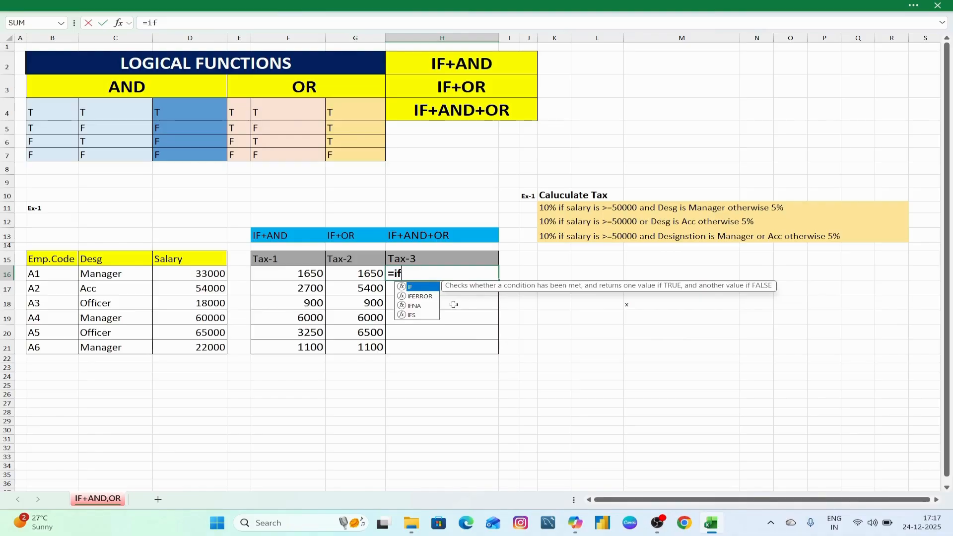
{"action": "key", "text": "Tab"}
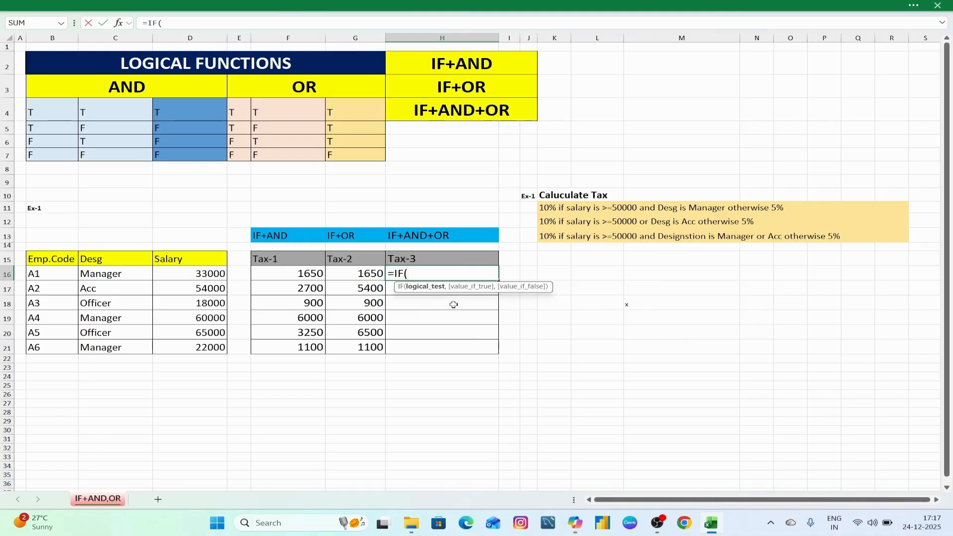
{"action": "type", "text": "and"}
{"action": "key", "text": "Tab"}
{"action": "type", "text": "or"}
{"action": "key", "text": "Tab"}
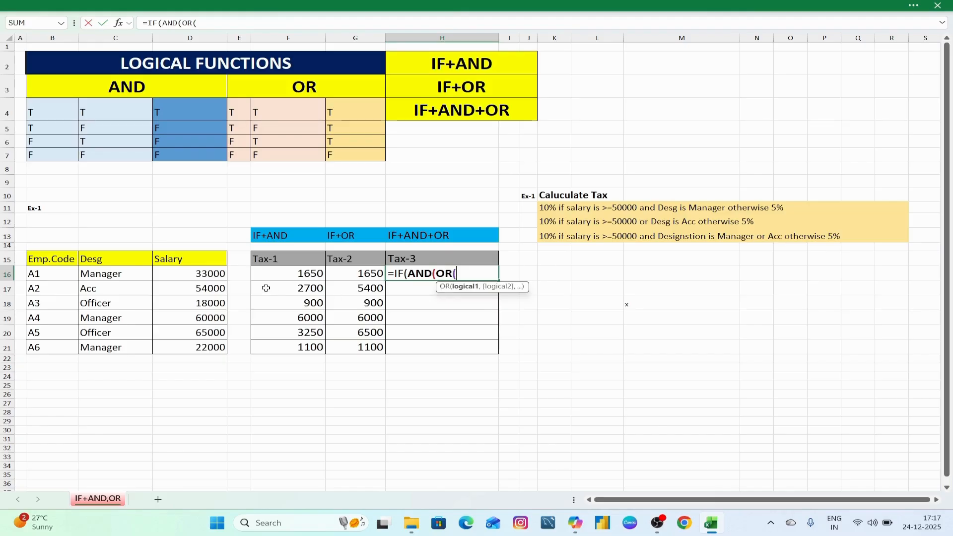
{"action": "left_click", "coordinate": [194, 274]}
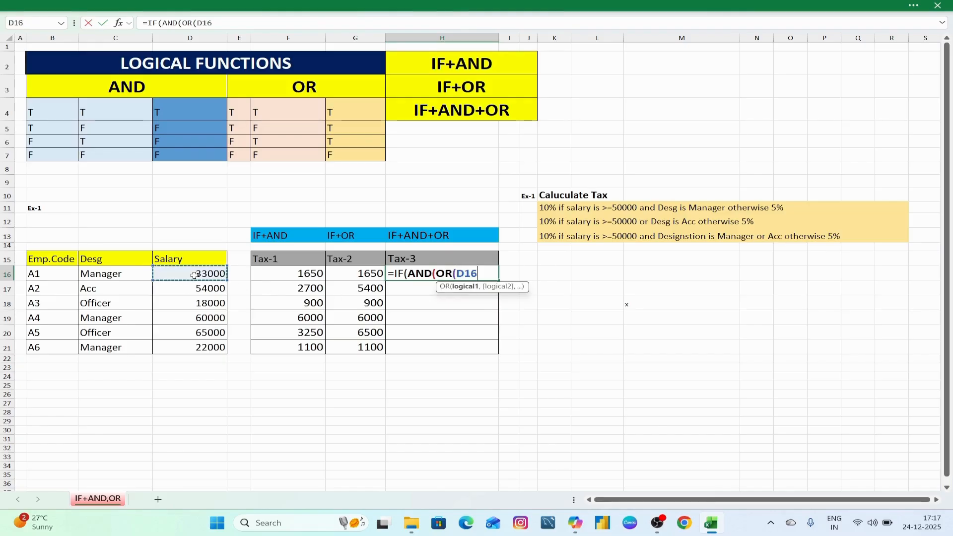
{"action": "type", "text": ">=50000"}
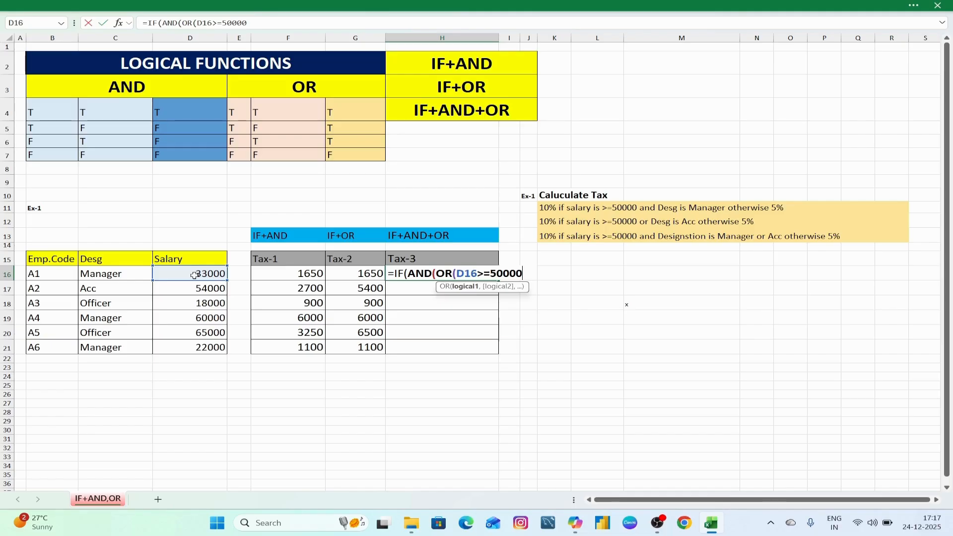
{"action": "type", "text": ")"}
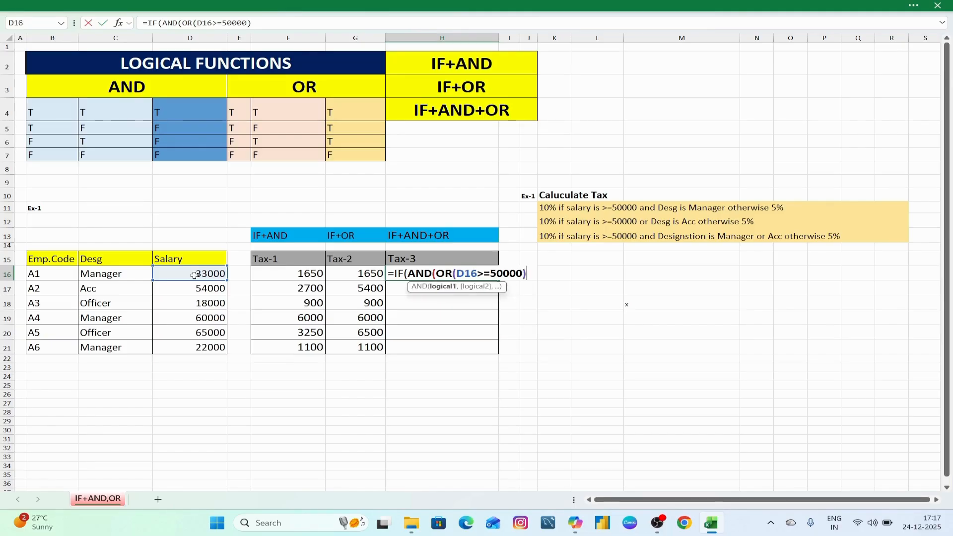
{"action": "type", "text": ","}
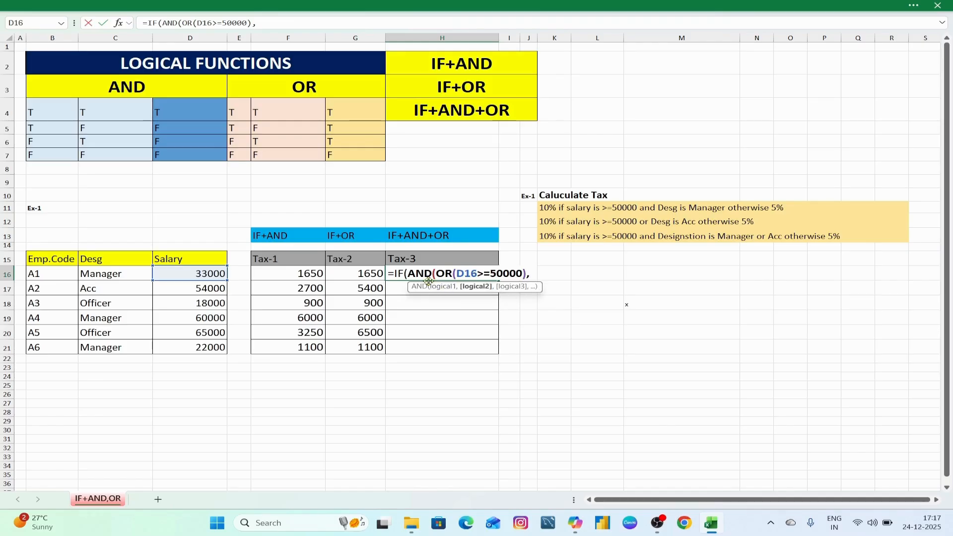
- Add C16="Manager" and C16="Acc" as further arguments of the AND function in H16 and close it
{"action": "left_click", "coordinate": [115, 274]}
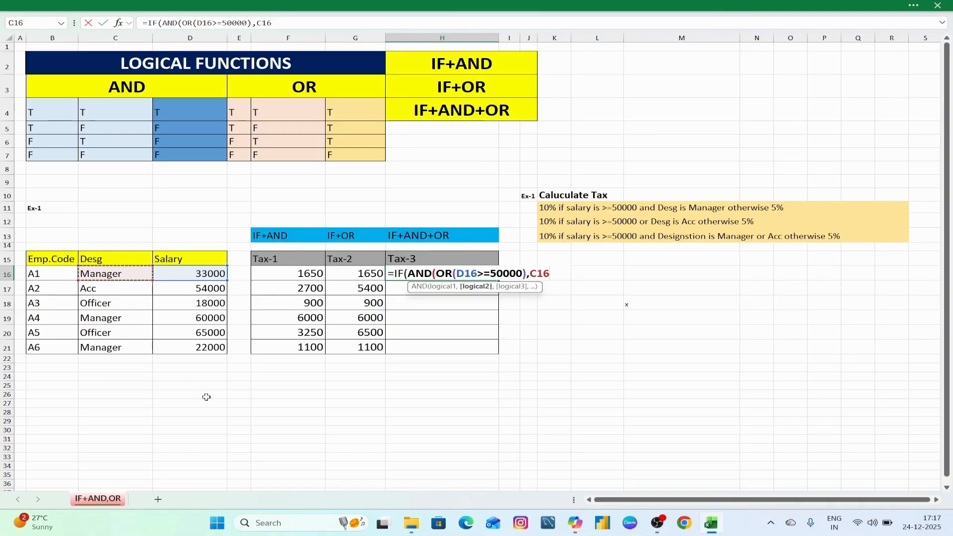
{"action": "type", "text": "="}
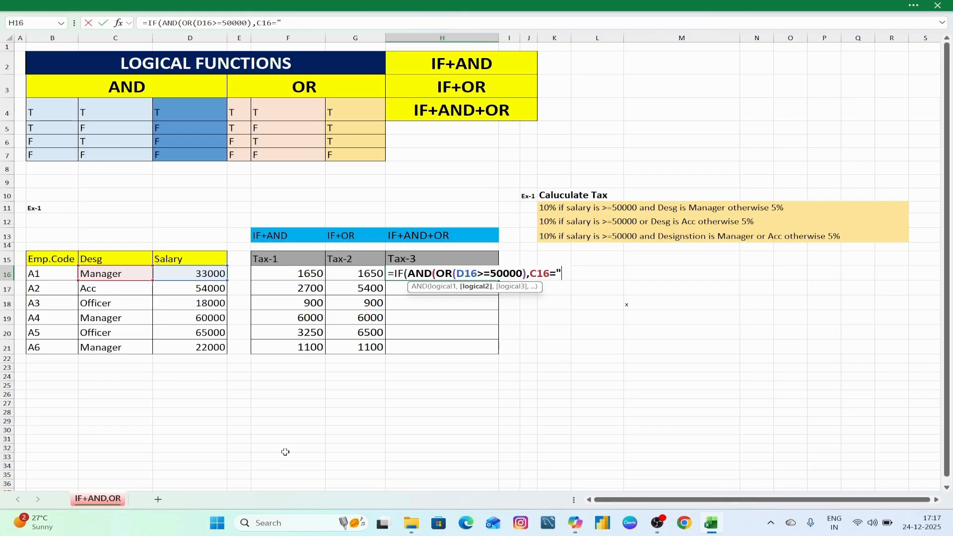
{"action": "type", "text": "\"Manager"}
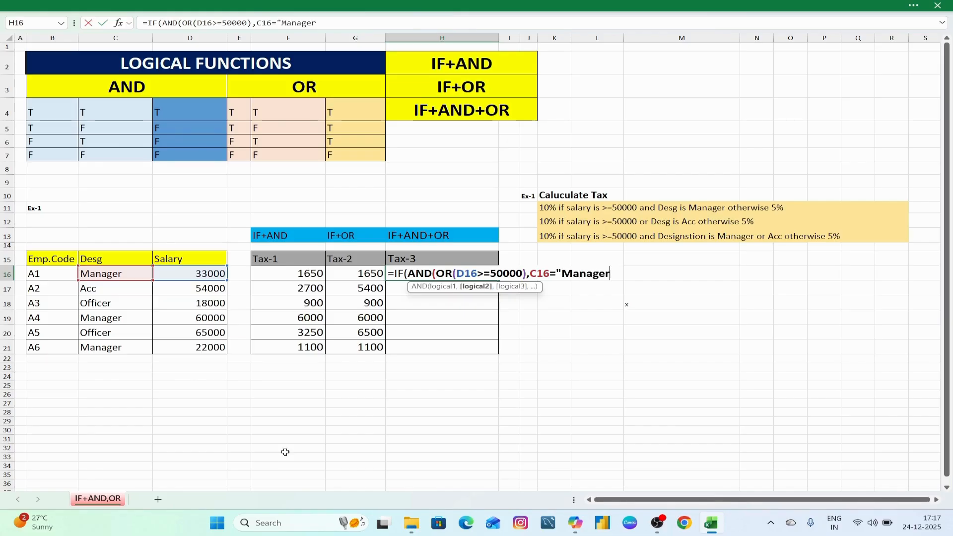
{"action": "type", "text": "\","}
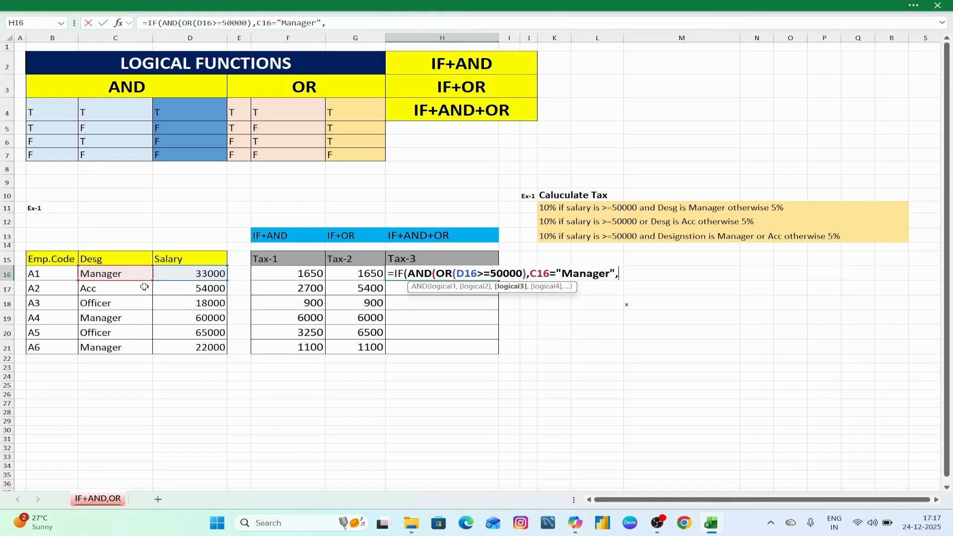
{"action": "left_click", "coordinate": [129, 277]}
{"action": "type", "text": "="}
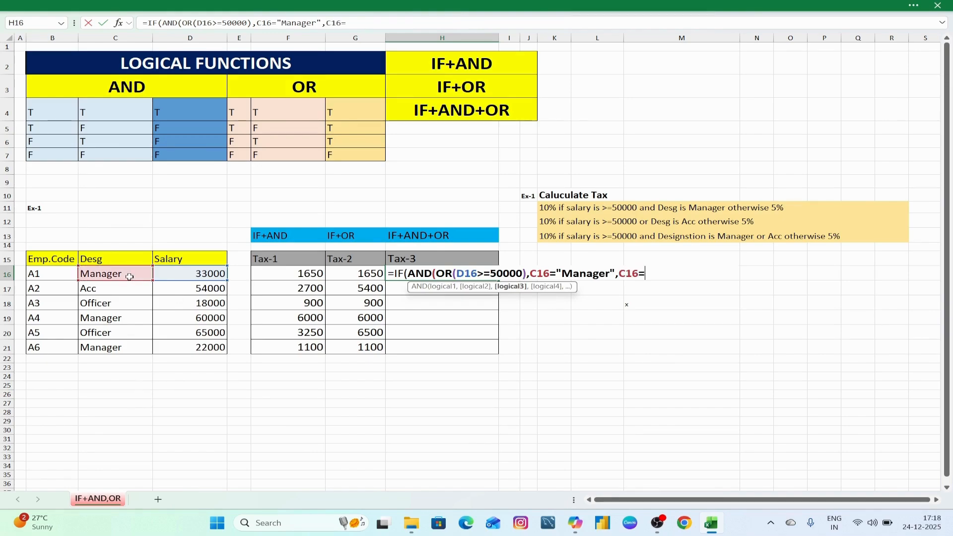
{"action": "type", "text": "\"Acc\""}
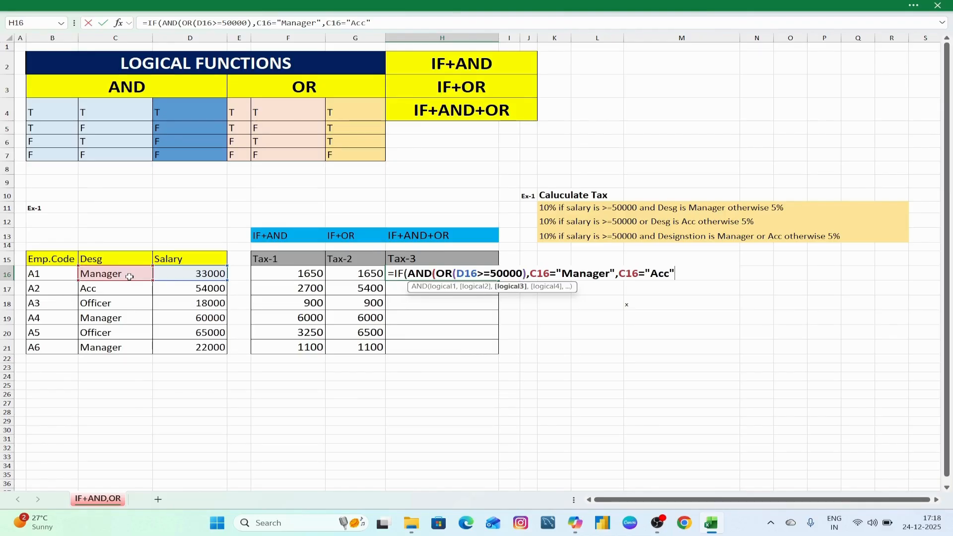
{"action": "type", "text": ")"}
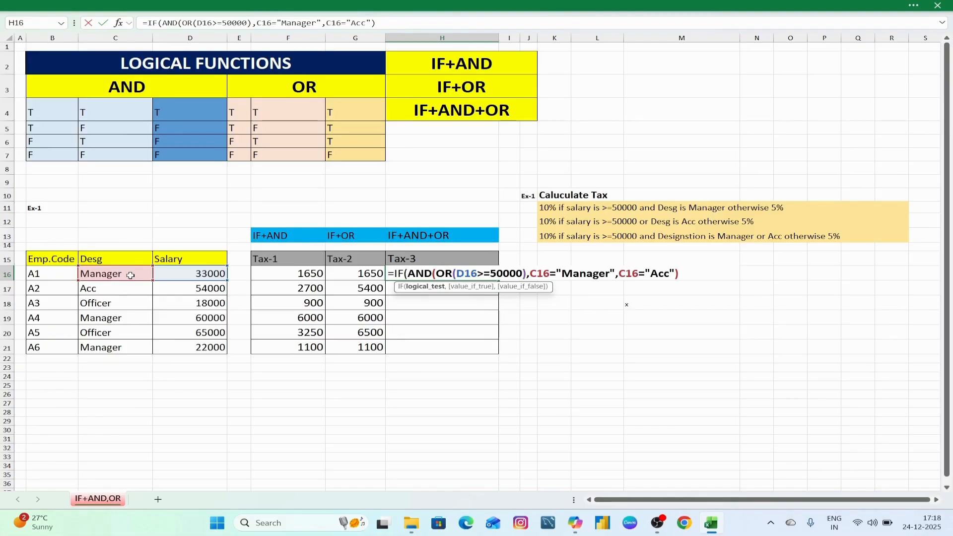
{"action": "type", "text": ","}
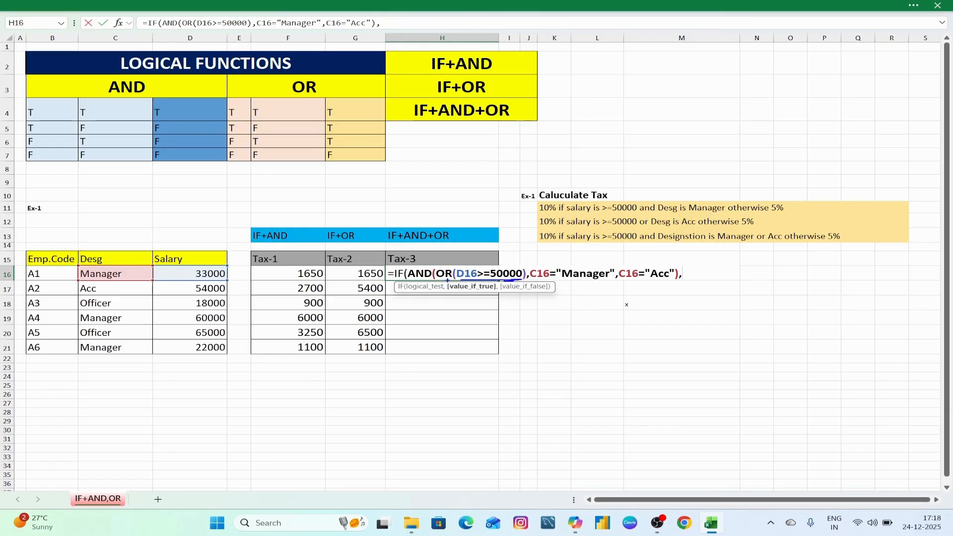
- Review the H16 formula's conditions, marking the OR function's bracket and the C16="Manager" and C16="Acc" arguments
{"action": "mouse_move", "coordinate": [447, 281]}
{"action": "left_mouse_down"}
{"action": "mouse_move", "coordinate": [530, 314]}
{"action": "mouse_move", "coordinate": [570, 287]}
{"action": "left_mouse_up"}
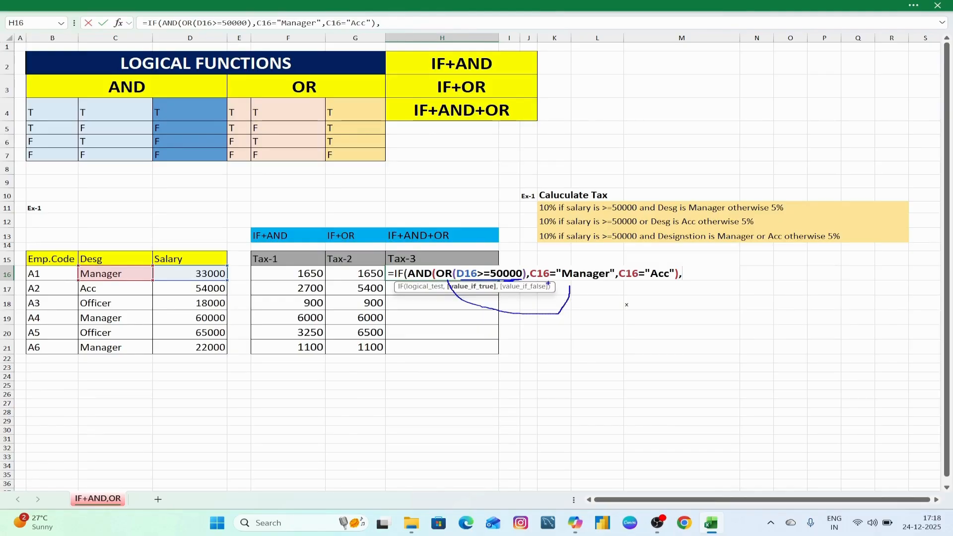
{"action": "left_click_drag", "start_coordinate": [531, 283], "coordinate": [596, 282]}
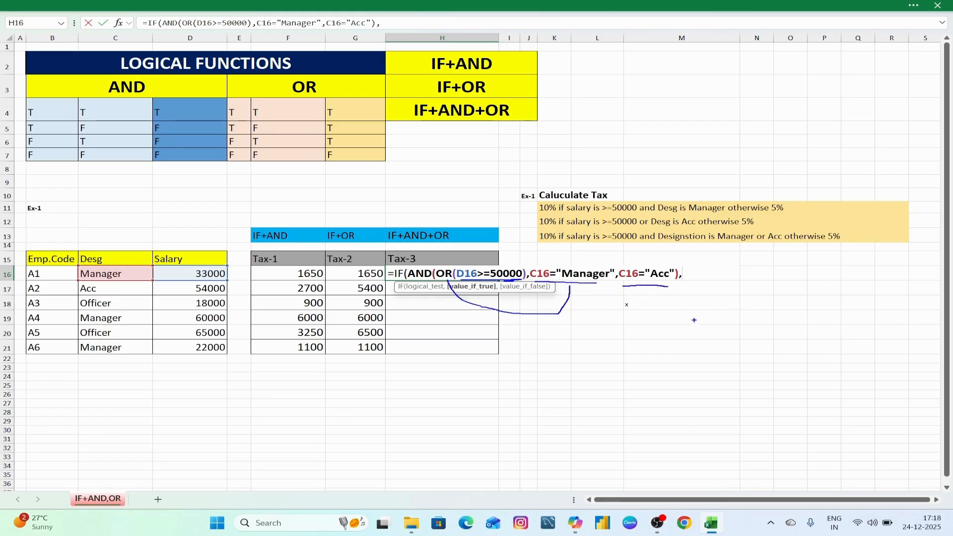
{"action": "key", "text": "Escape"}
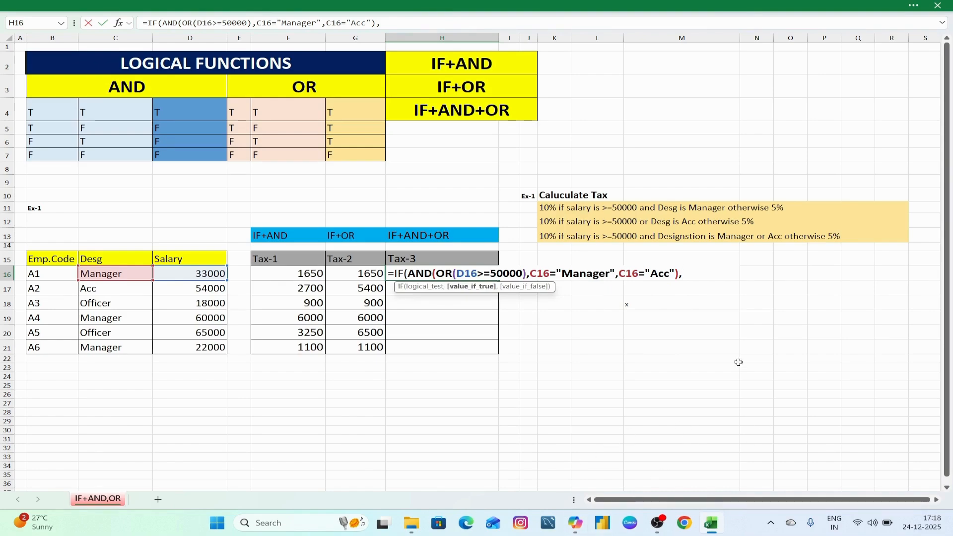
- Complete the H16 formula with D16*10% as the true value and D16*5% as the false value, and close the IF
{"action": "left_click", "coordinate": [220, 274]}
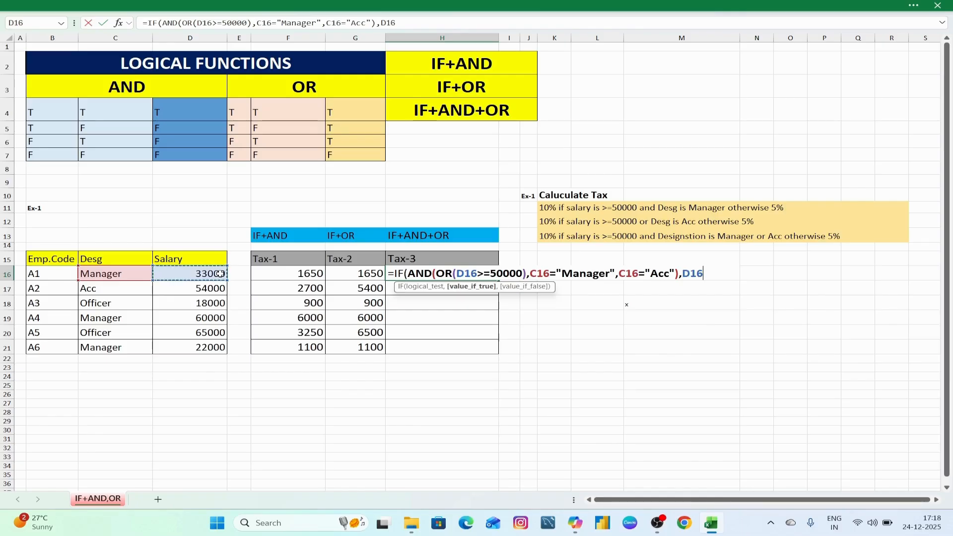
{"action": "type", "text": "*10%"}
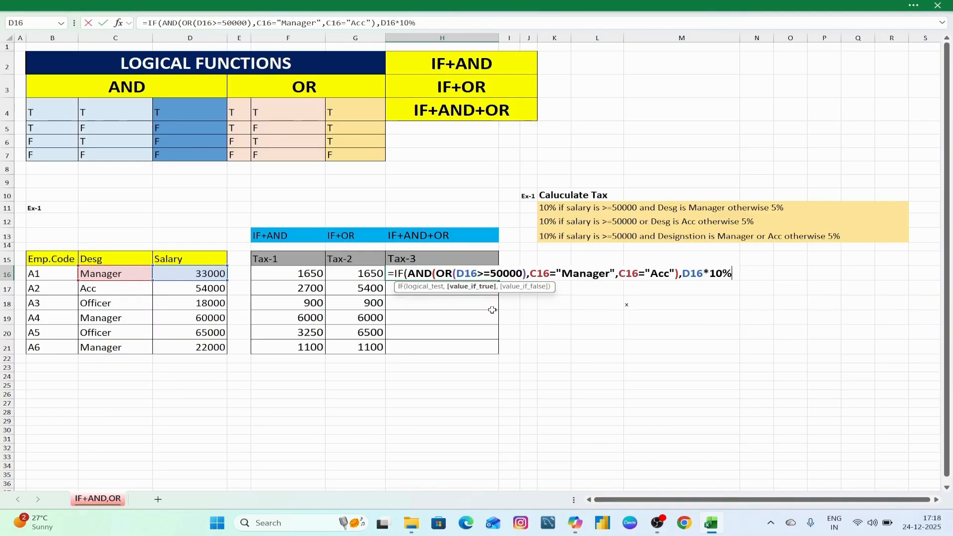
{"action": "type", "text": ","}
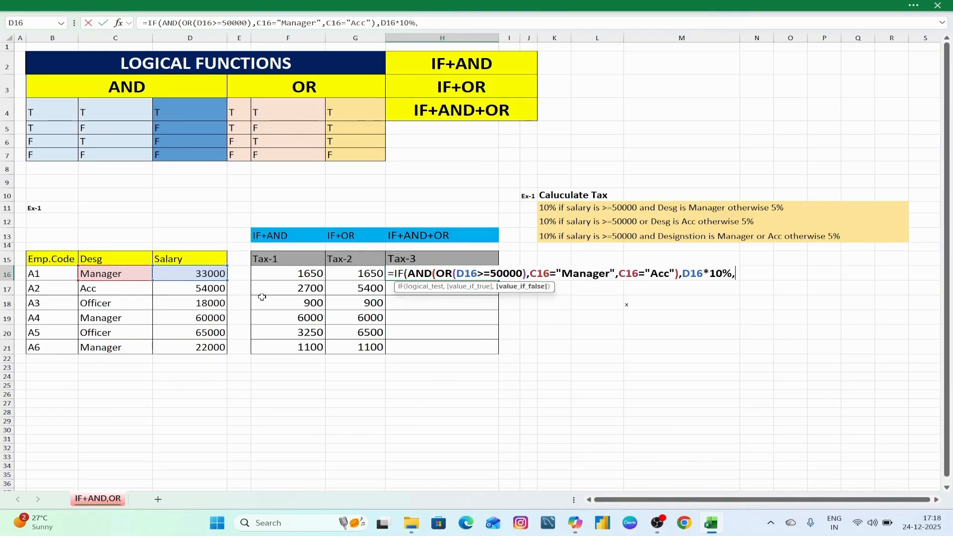
{"action": "left_click", "coordinate": [210, 274]}
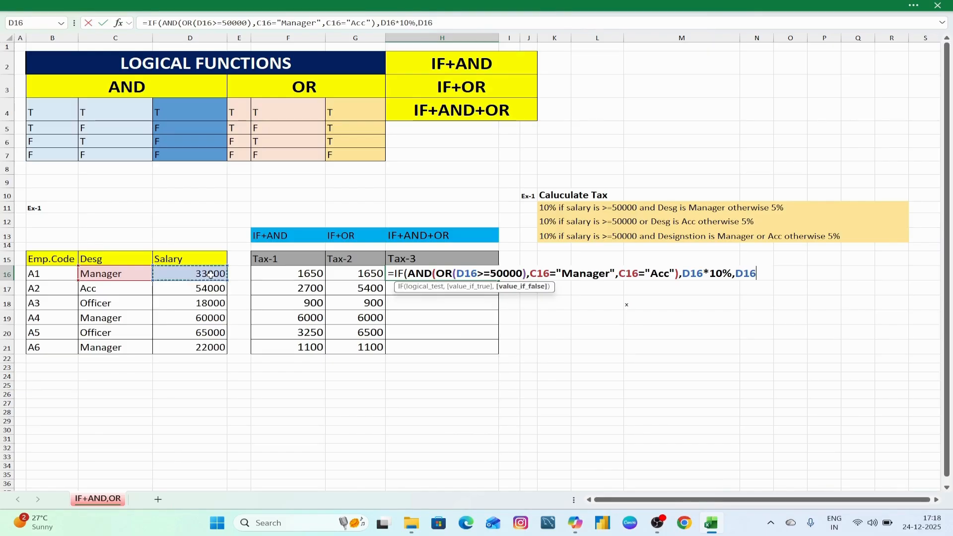
{"action": "type", "text": "*5%"}
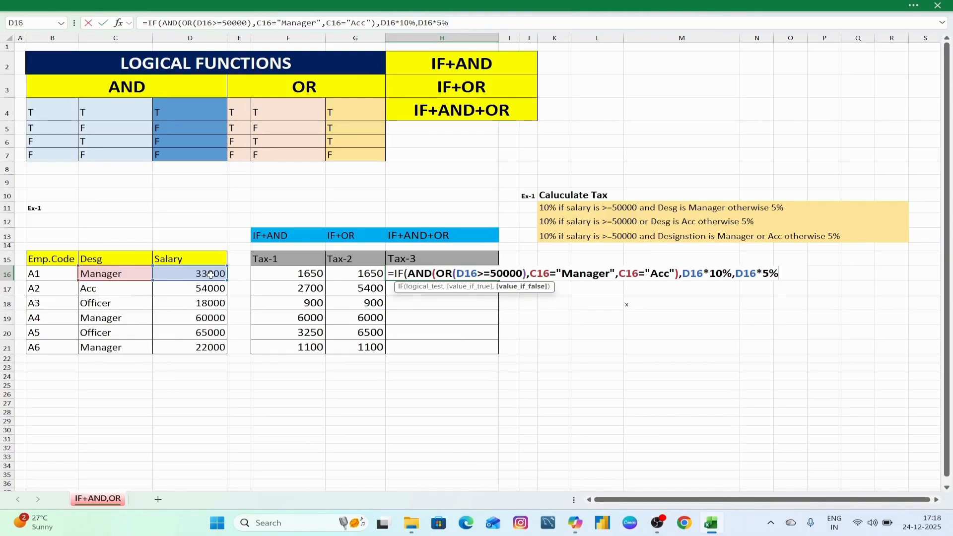
{"action": "type", "text": ")"}
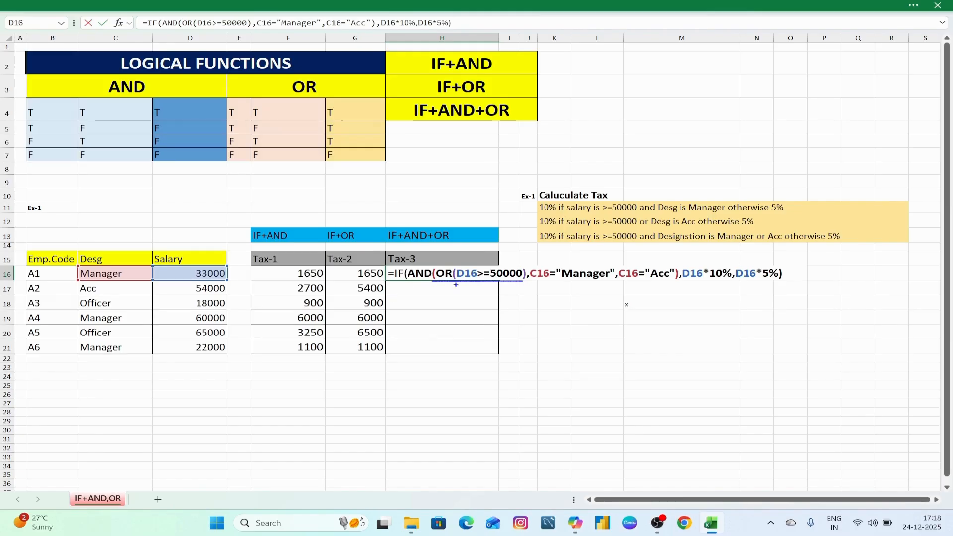
- Check the bracket pairing in the H16 formula by marking the opening and closing brackets of the nested functions
{"action": "mouse_move", "coordinate": [421, 281]}
{"action": "left_mouse_down"}
{"action": "mouse_move", "coordinate": [494, 293]}
{"action": "mouse_move", "coordinate": [493, 284]}
{"action": "mouse_move", "coordinate": [505, 297]}
{"action": "mouse_move", "coordinate": [598, 297]}
{"action": "mouse_move", "coordinate": [676, 276]}
{"action": "left_mouse_up"}
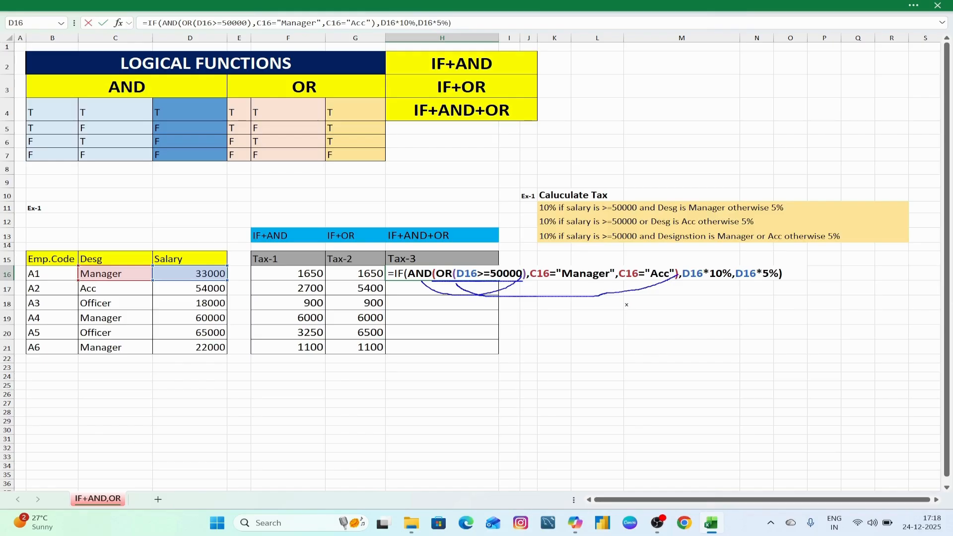
{"action": "mouse_move", "coordinate": [407, 282]}
{"action": "left_mouse_down"}
{"action": "mouse_move", "coordinate": [444, 303]}
{"action": "mouse_move", "coordinate": [747, 310]}
{"action": "mouse_move", "coordinate": [777, 272]}
{"action": "left_mouse_up"}
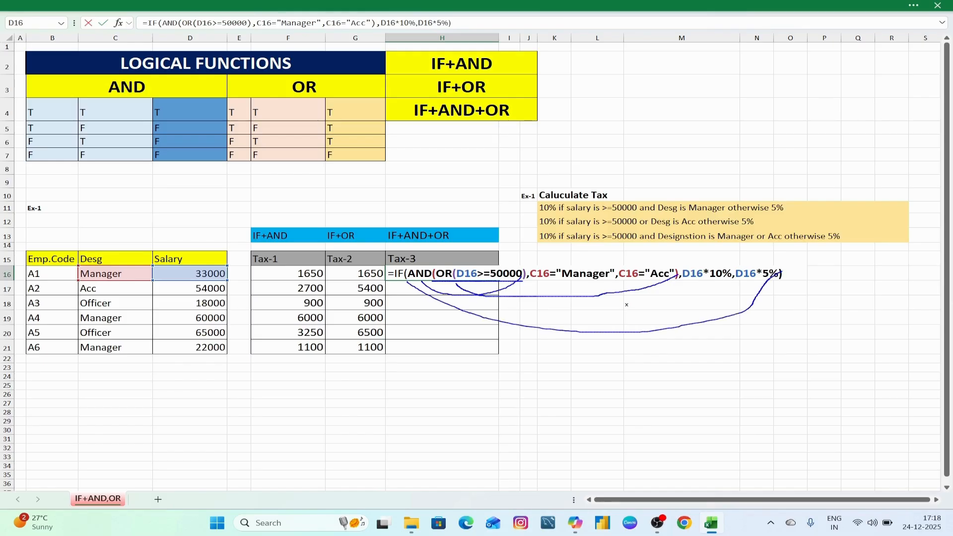
{"action": "key", "text": "Escape"}
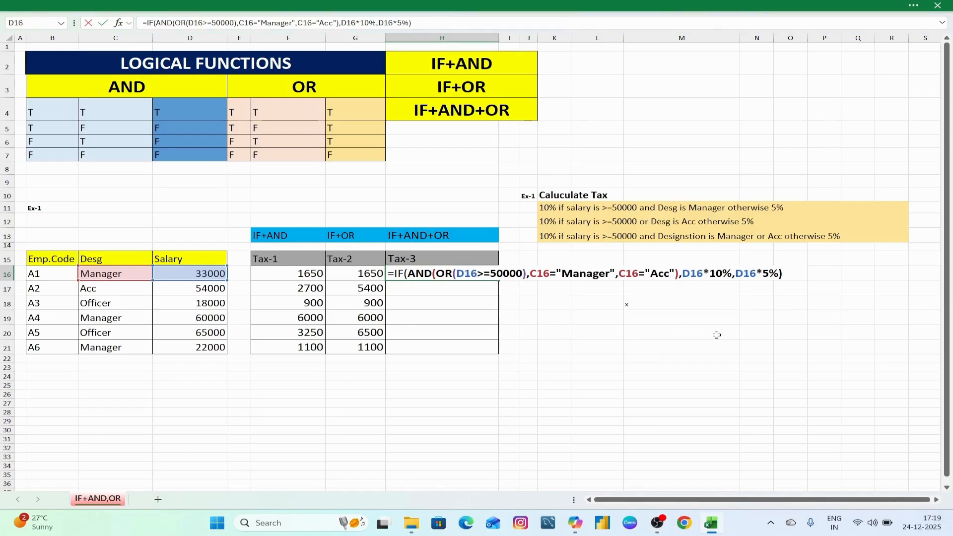
- Commit the Tax-3 formula in H16 and fill it down through H21 for all employees
{"action": "key", "text": "Return"}
{"action": "left_click", "coordinate": [604, 330]}
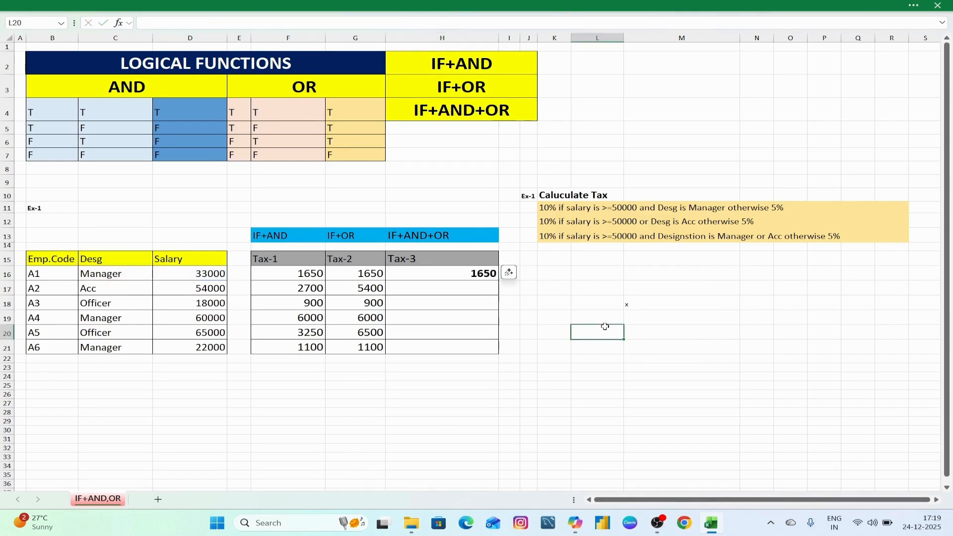
{"action": "left_click", "coordinate": [441, 277]}
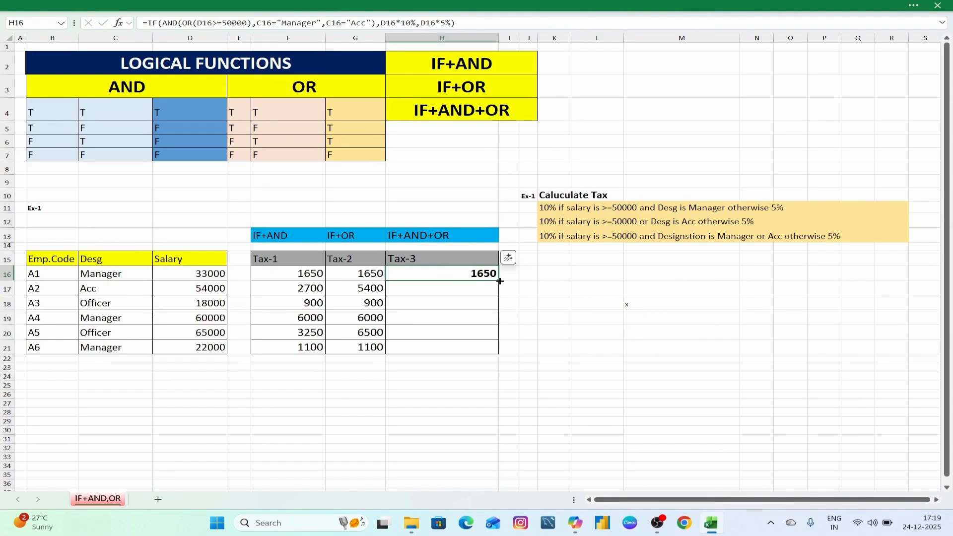
{"action": "left_click_drag", "start_coordinate": [498, 281], "coordinate": [497, 357]}
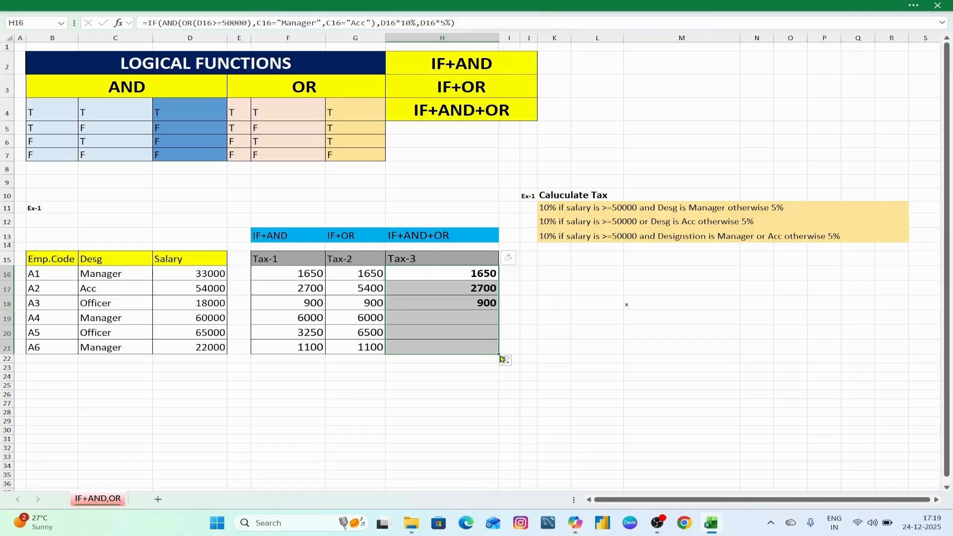
{"action": "left_click", "coordinate": [425, 404]}
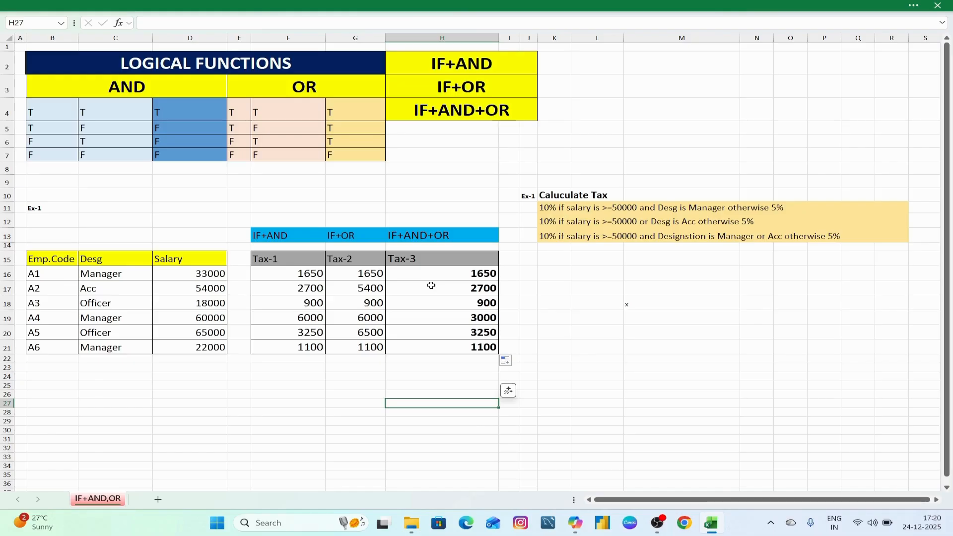
- Minimize all open windows to show the desktop
{"action": "key", "text": "super+d"}
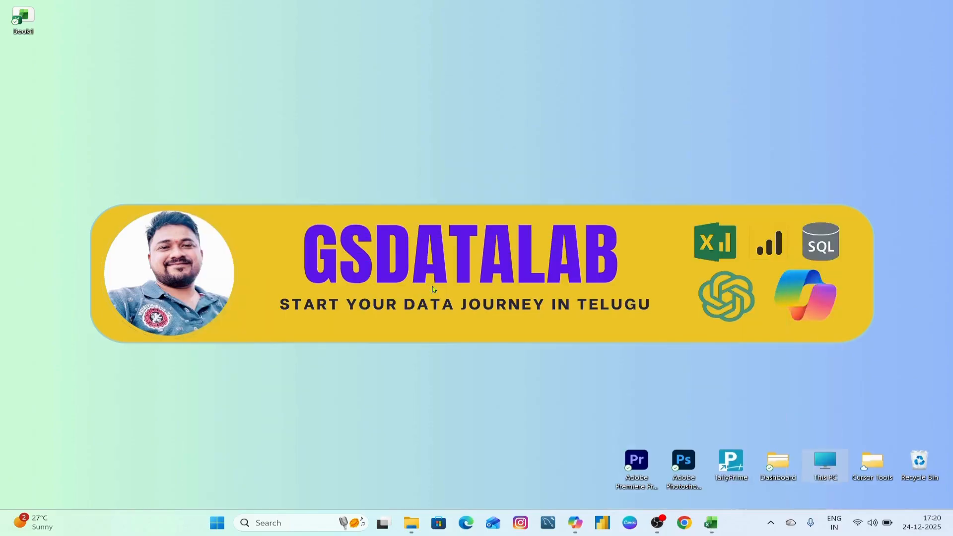